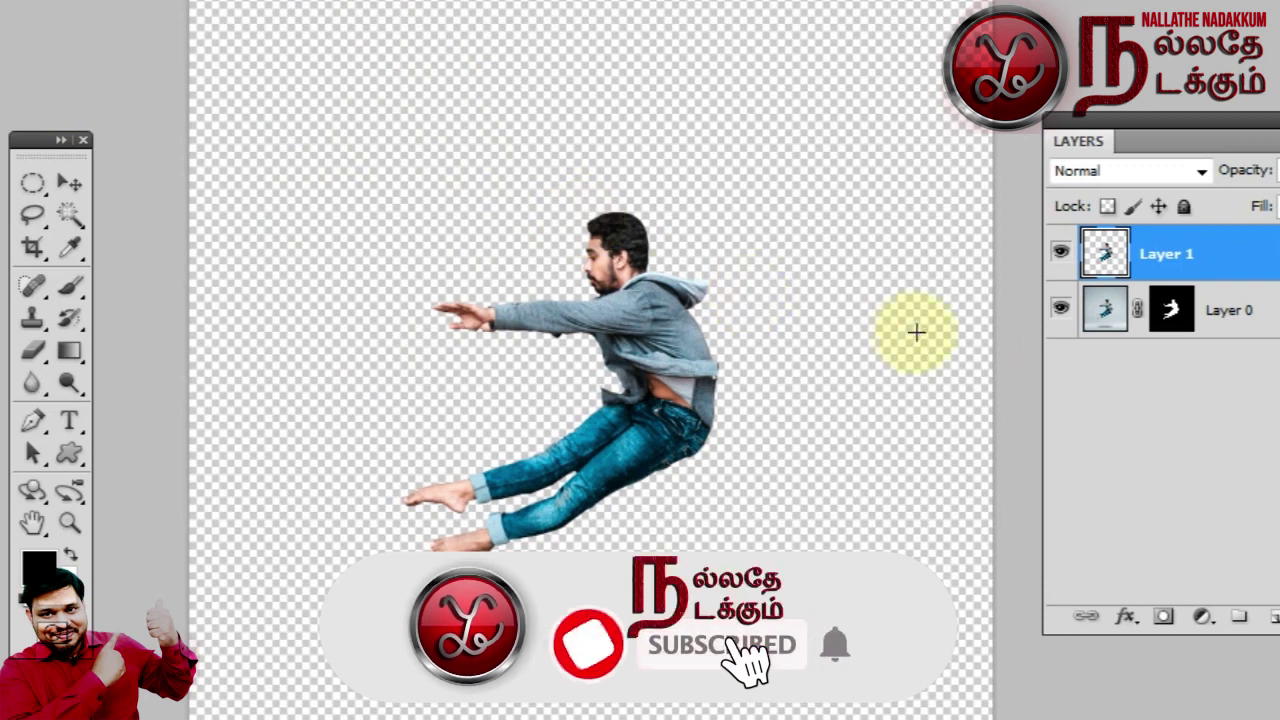
Hide Layer 1 and duplicate Layer 0 into a copy with its mask discarded, then hide it
click(1060, 253)
click(1100, 312)
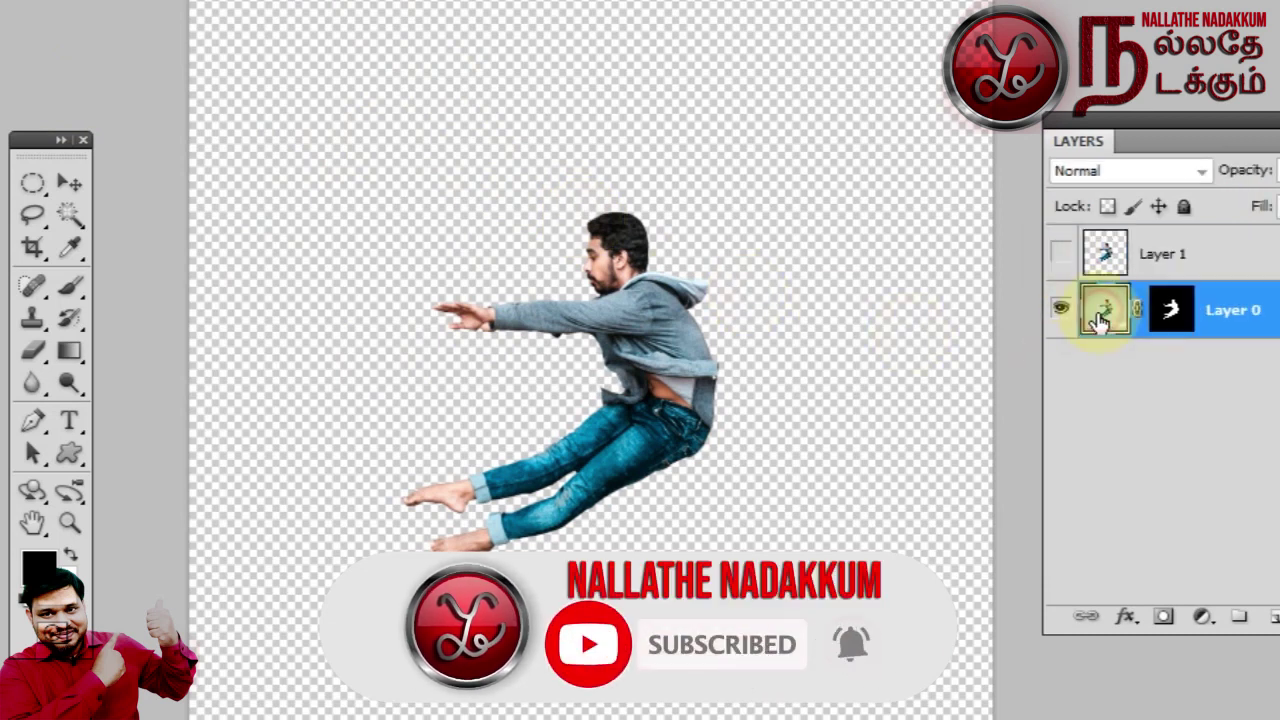
click(1167, 333)
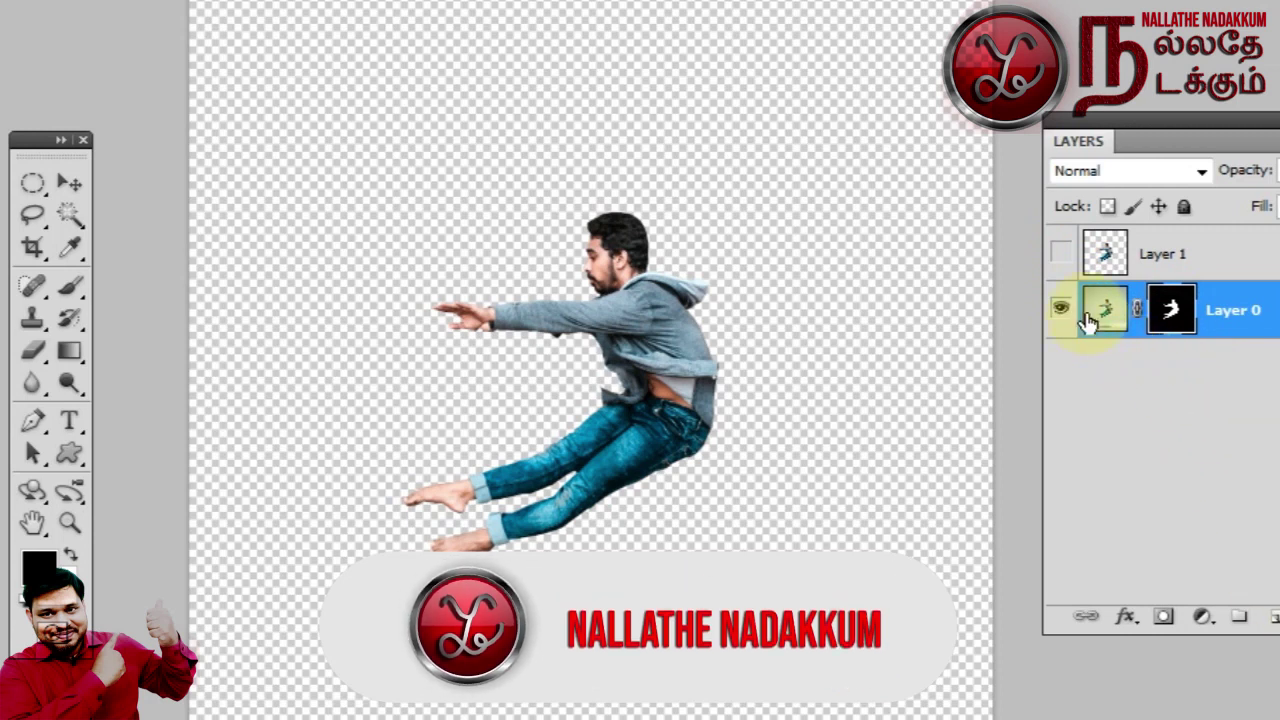
key(ctrl+j)
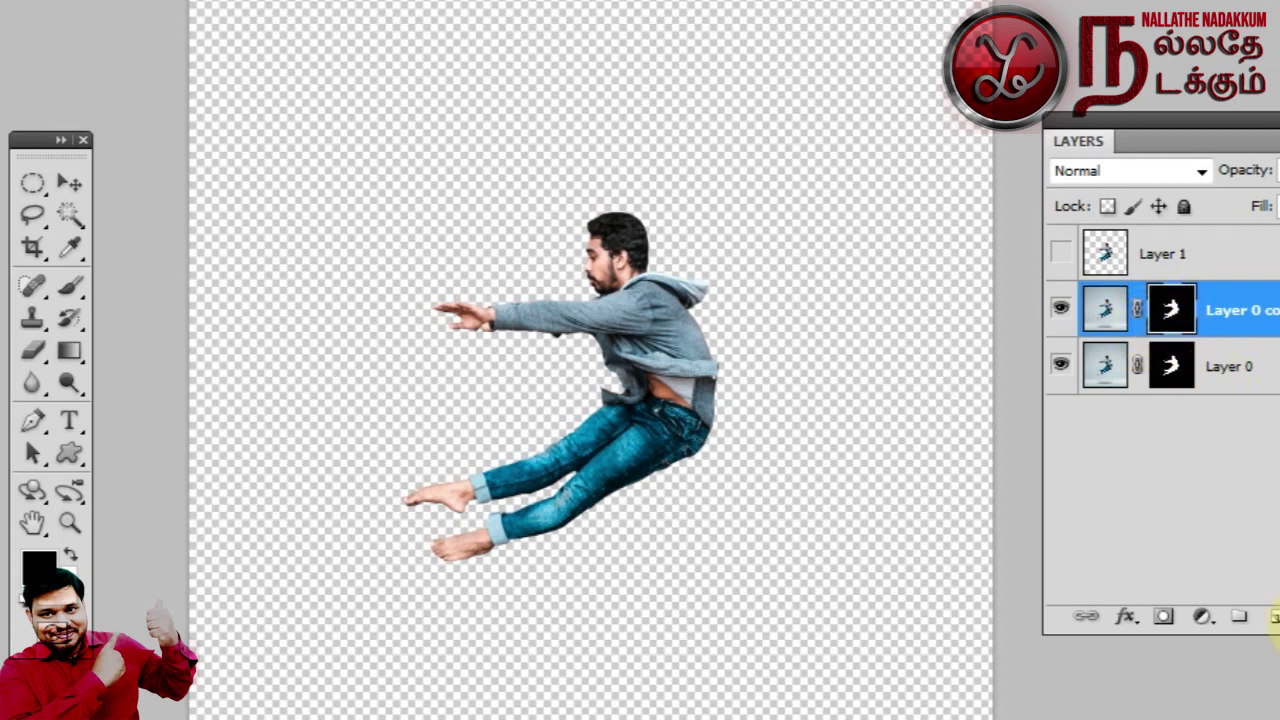
click(1274, 616)
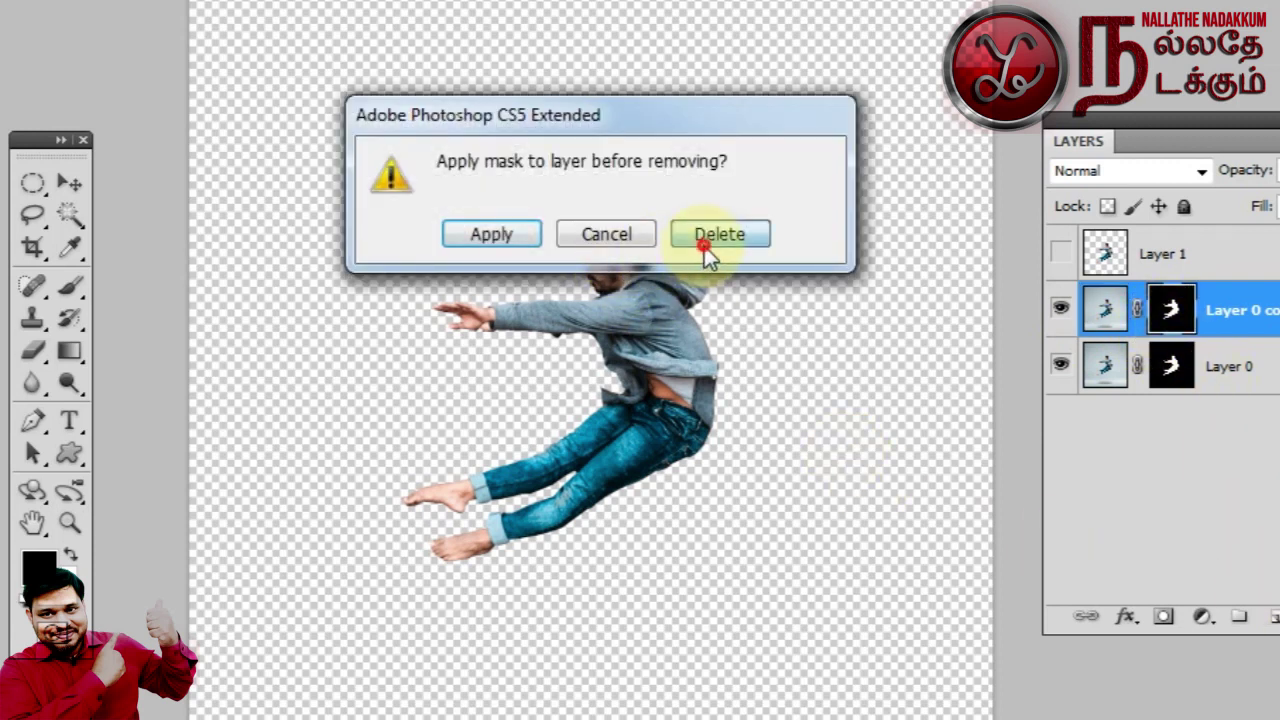
click(704, 246)
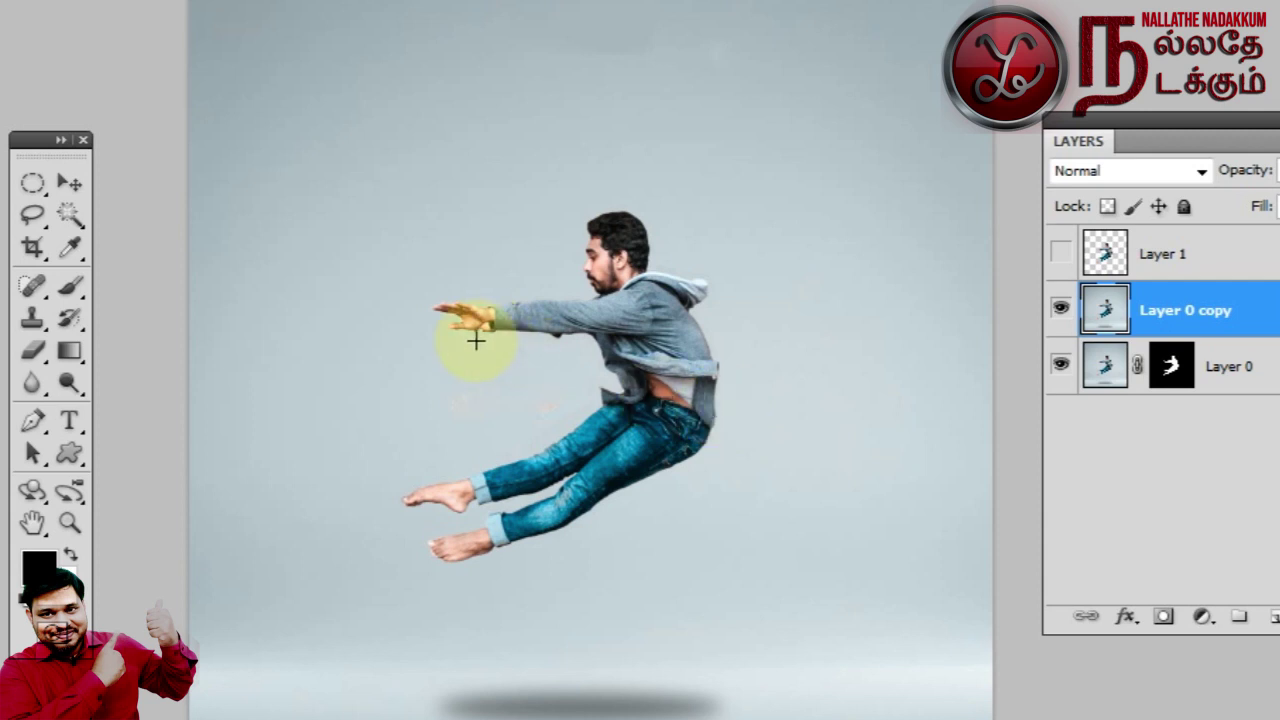
click(1062, 307)
Show the cut-out man on Layer 1 and drag him onto the watermelon photo
click(1062, 262)
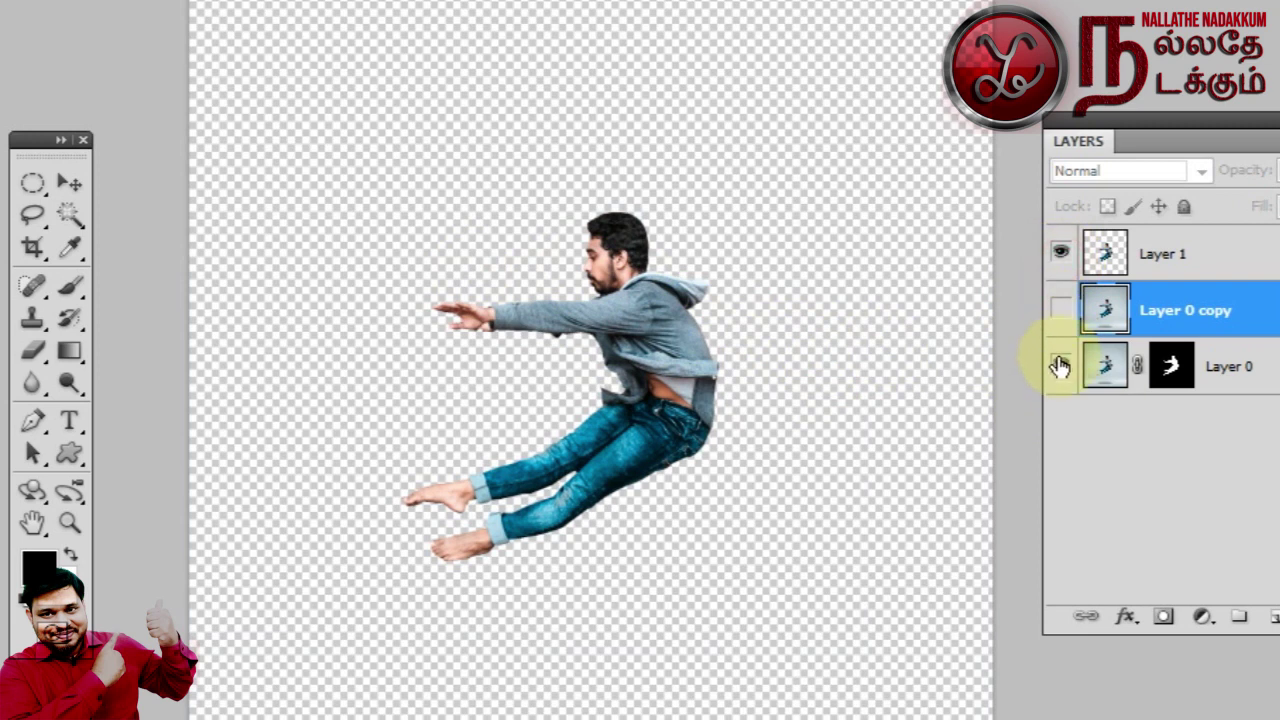
click(1060, 366)
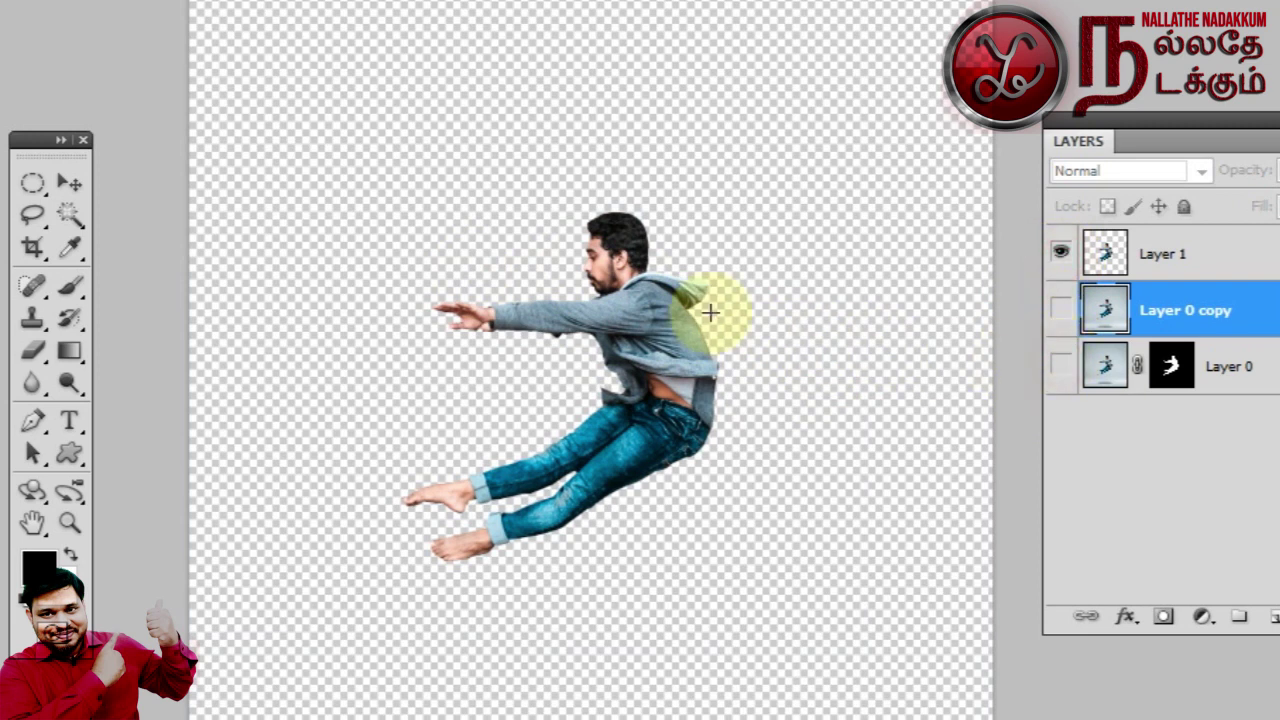
click(56, 192)
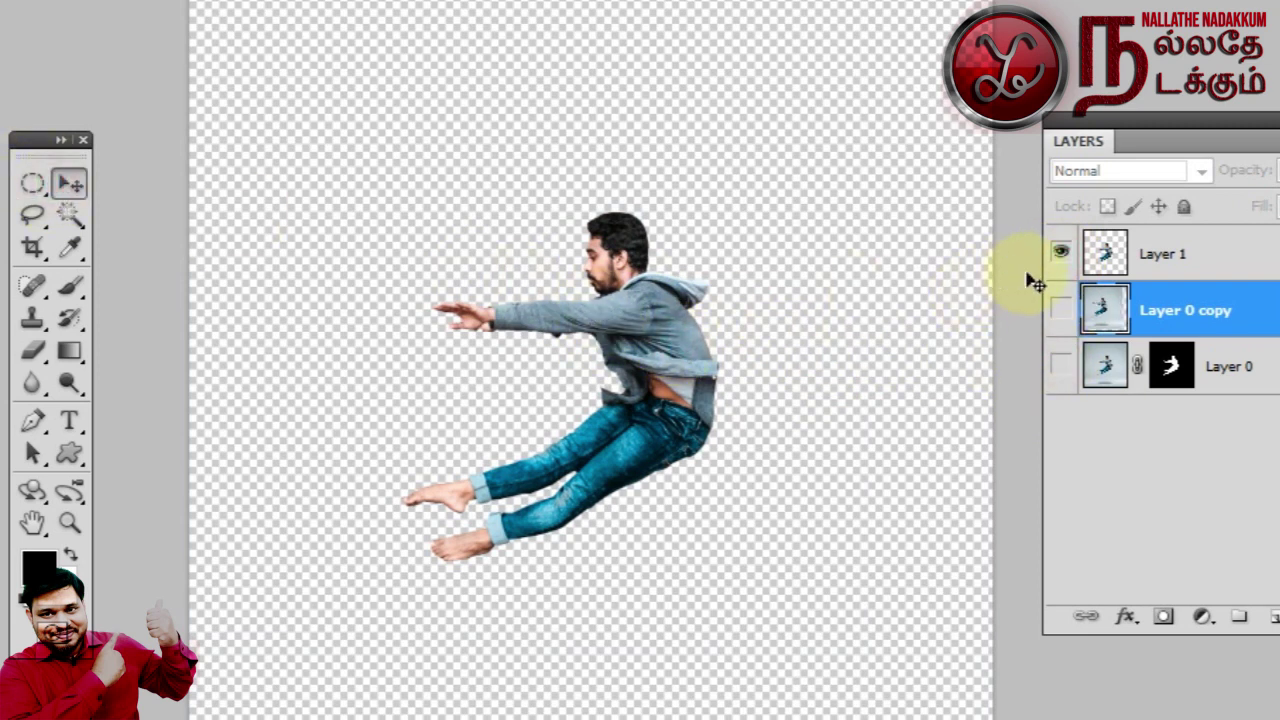
click(1104, 255)
drag(630, 355, 690, 5)
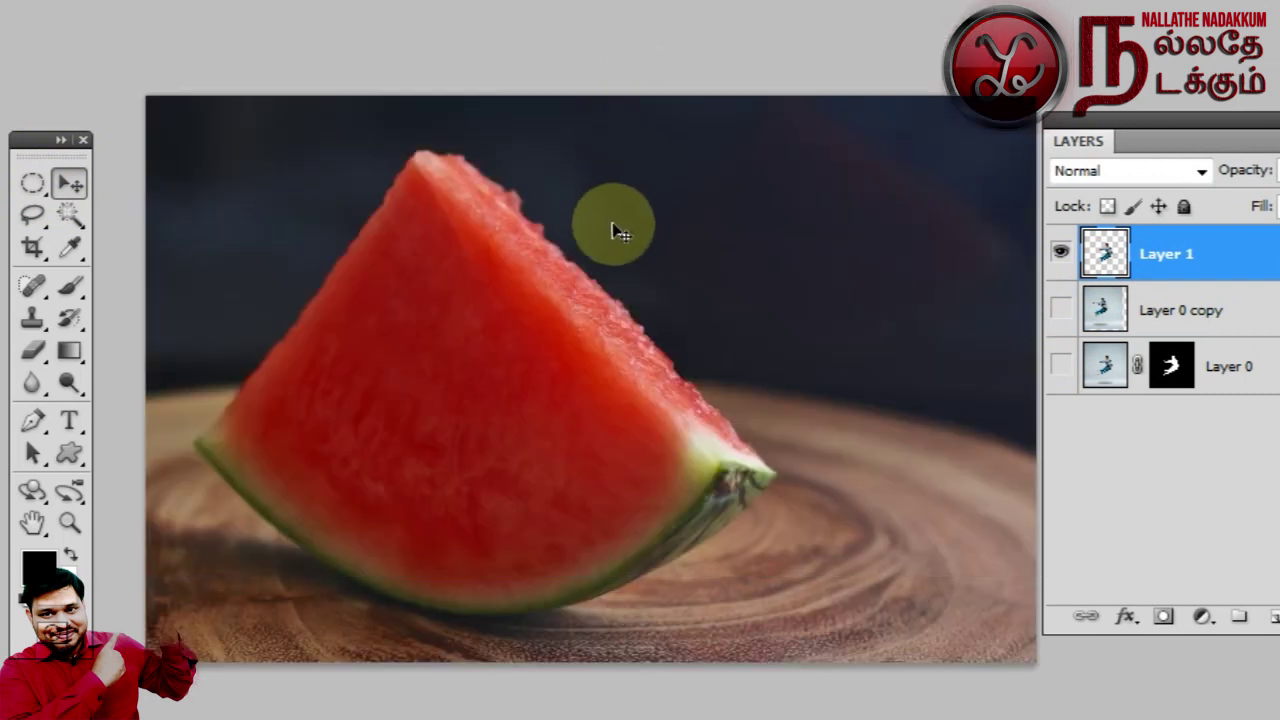
drag(615, 222, 672, 305)
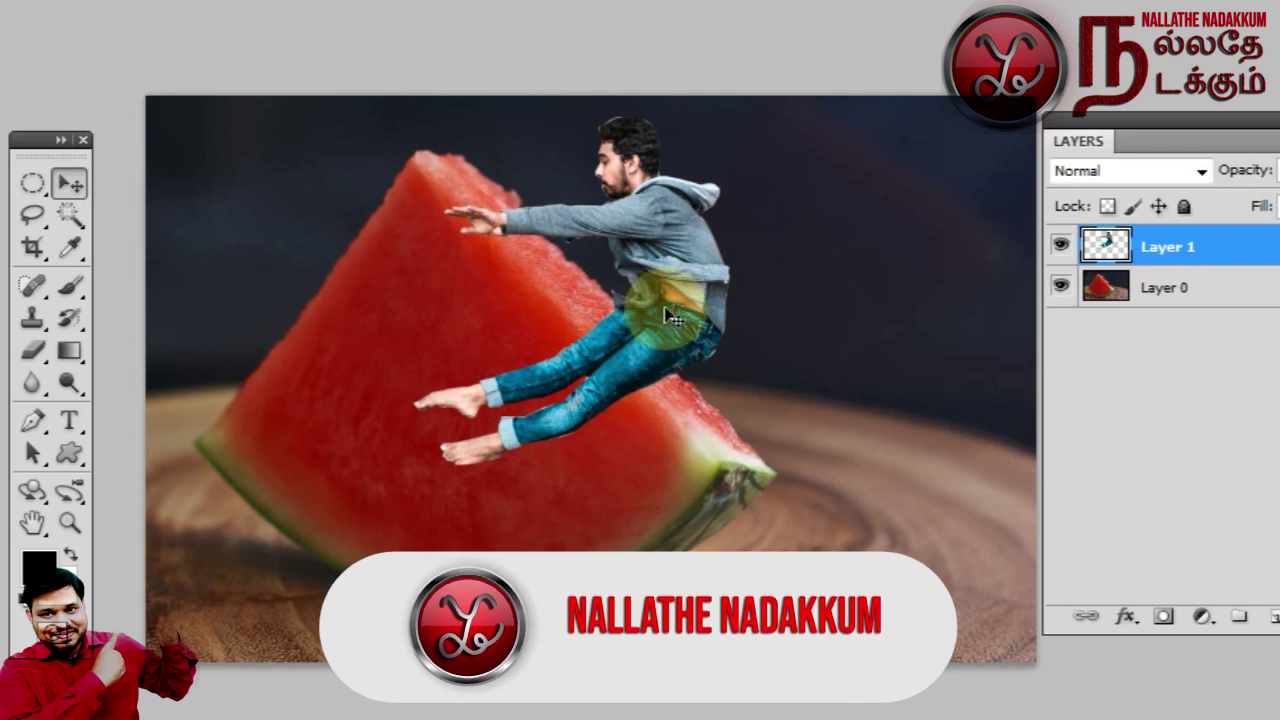
key(ctrl+t)
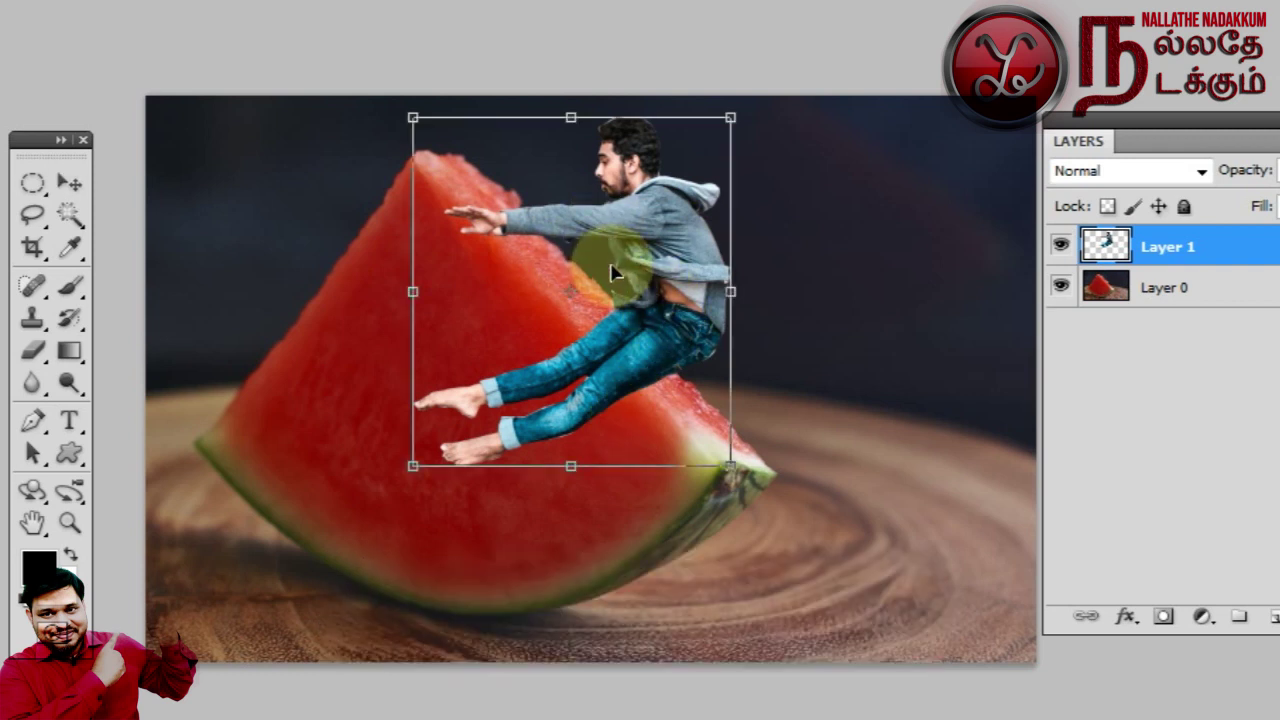
Flip the man horizontally and scale him down over the watermelon slice
right_click(644, 293)
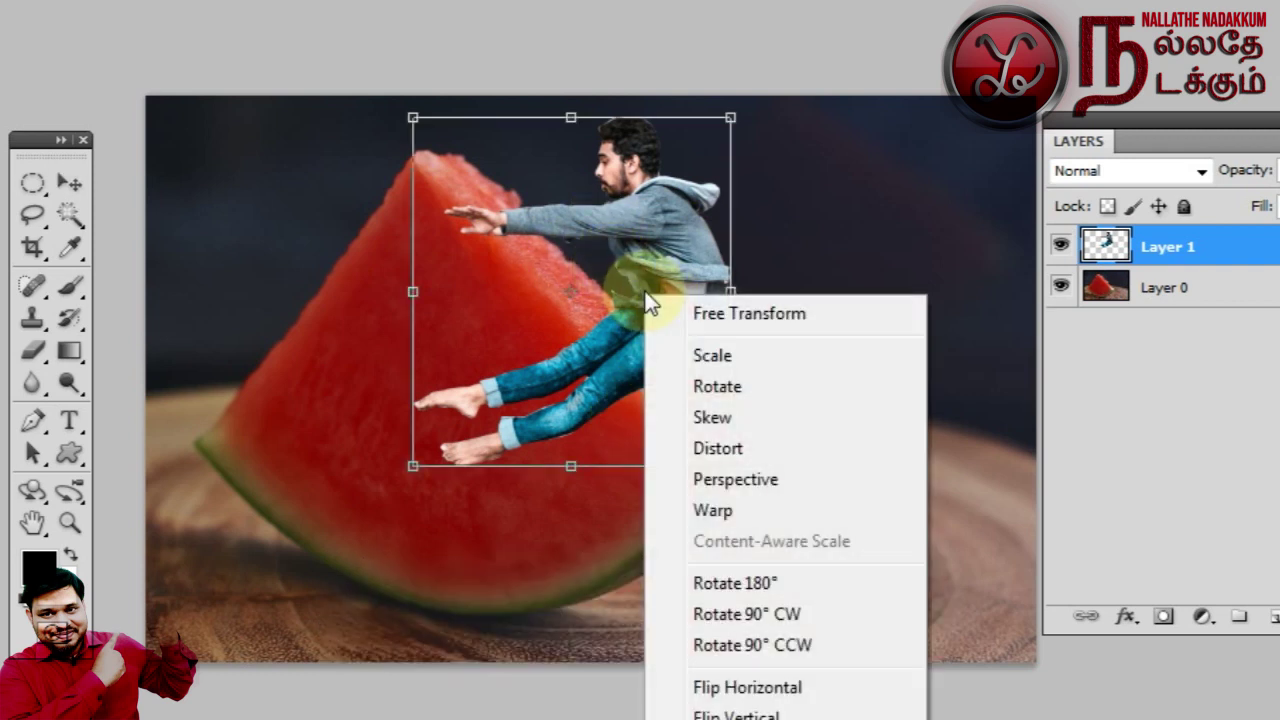
click(740, 688)
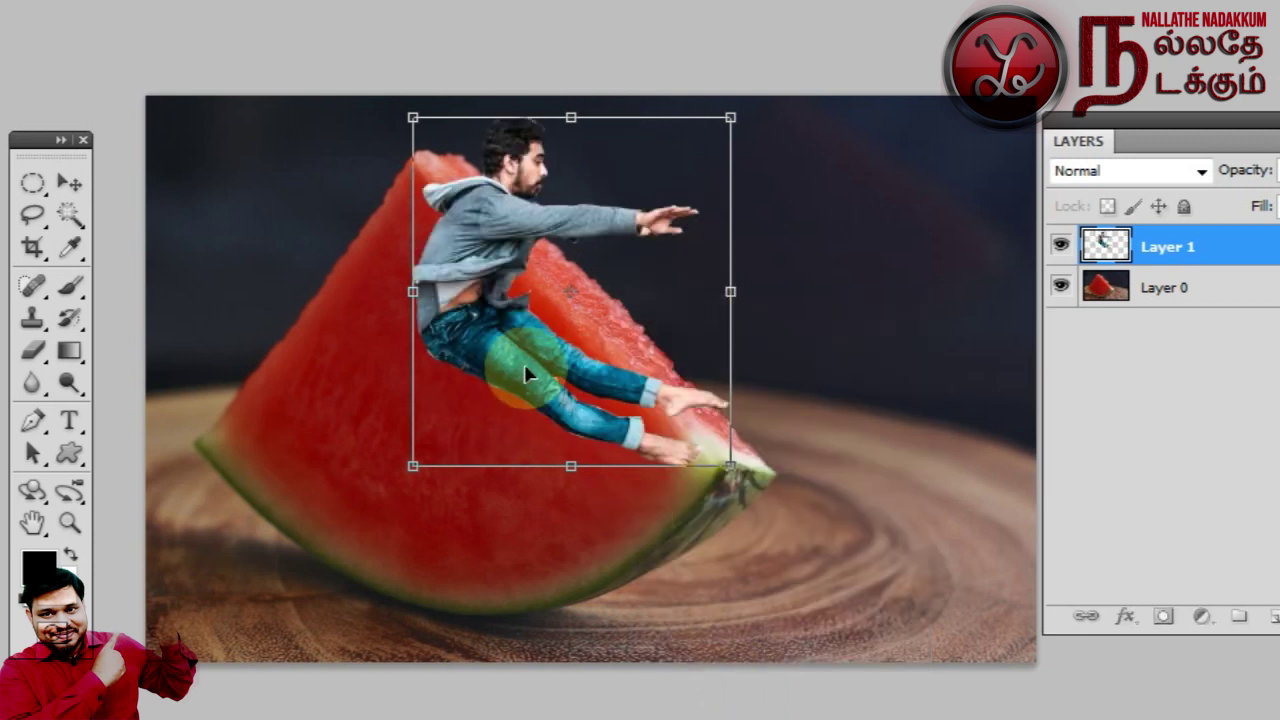
drag(521, 364, 601, 337)
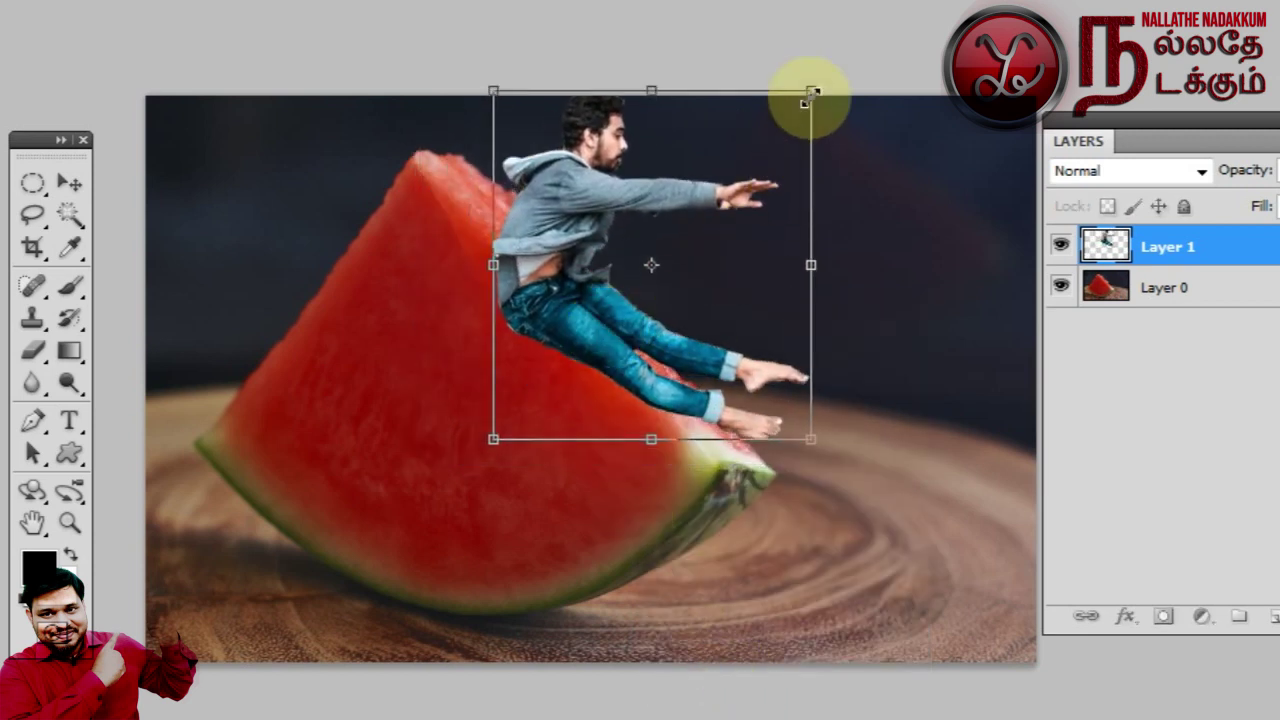
drag(811, 91, 767, 129)
drag(625, 325, 583, 271)
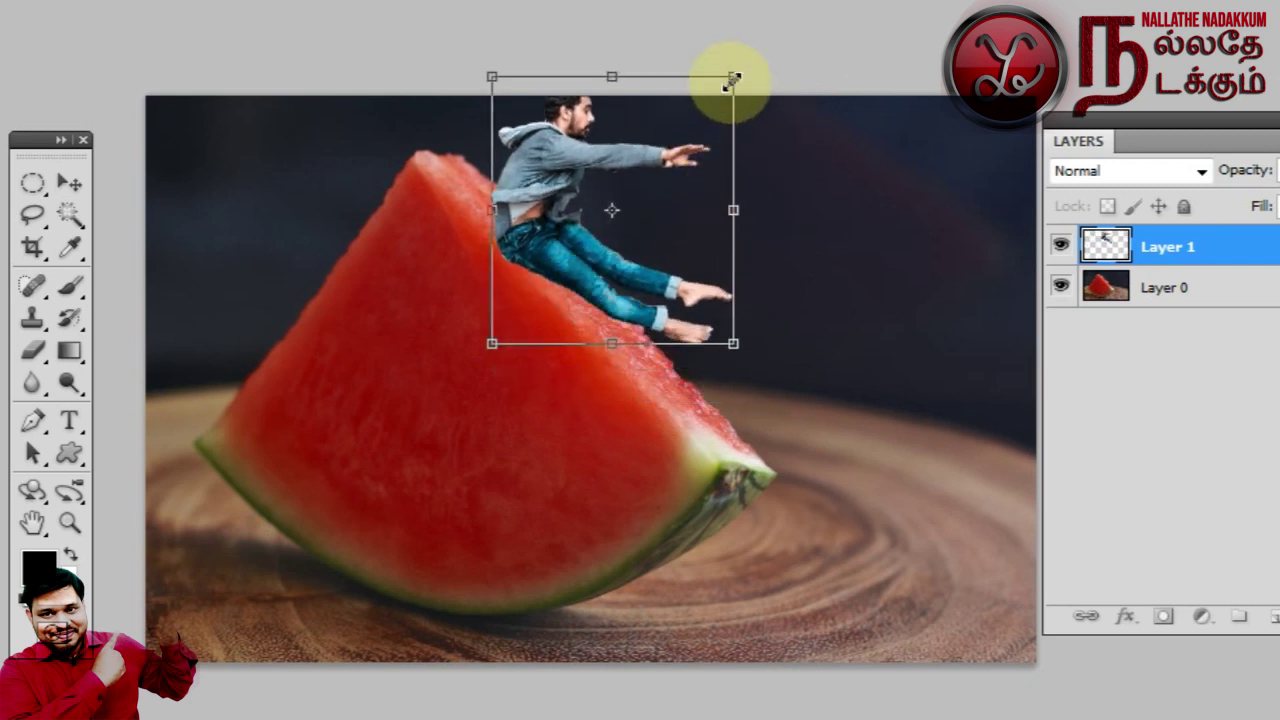
mouse_move(712, 103)
mouse_down()
mouse_move(634, 237)
mouse_move(586, 271)
mouse_up()
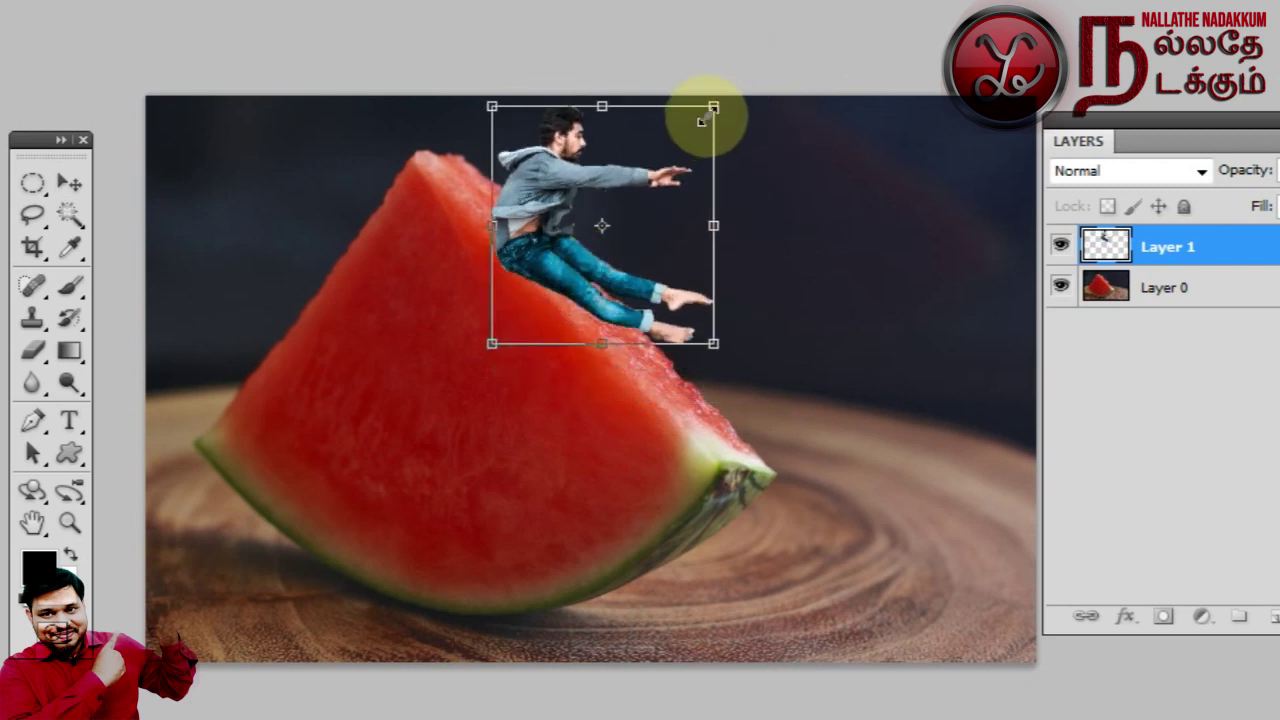
drag(706, 118, 700, 125)
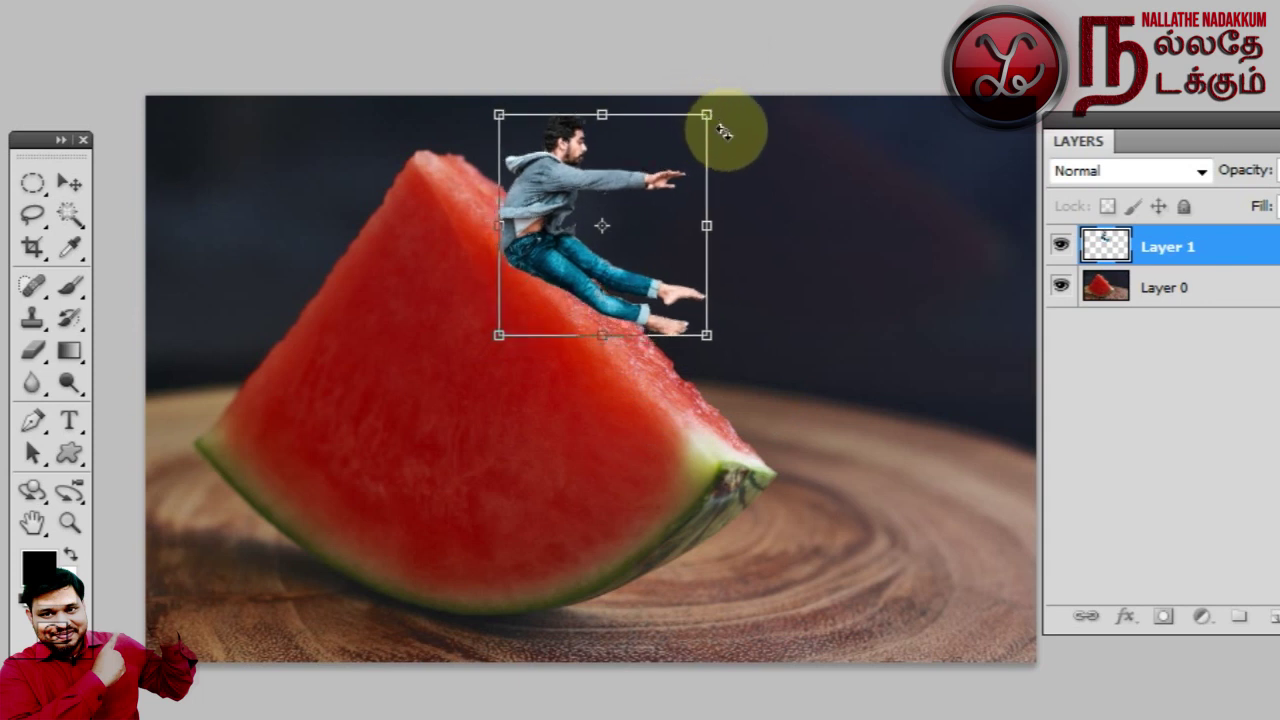
Tilt the man to the slice's slope, nudge him into place and commit the transform
drag(733, 348, 696, 373)
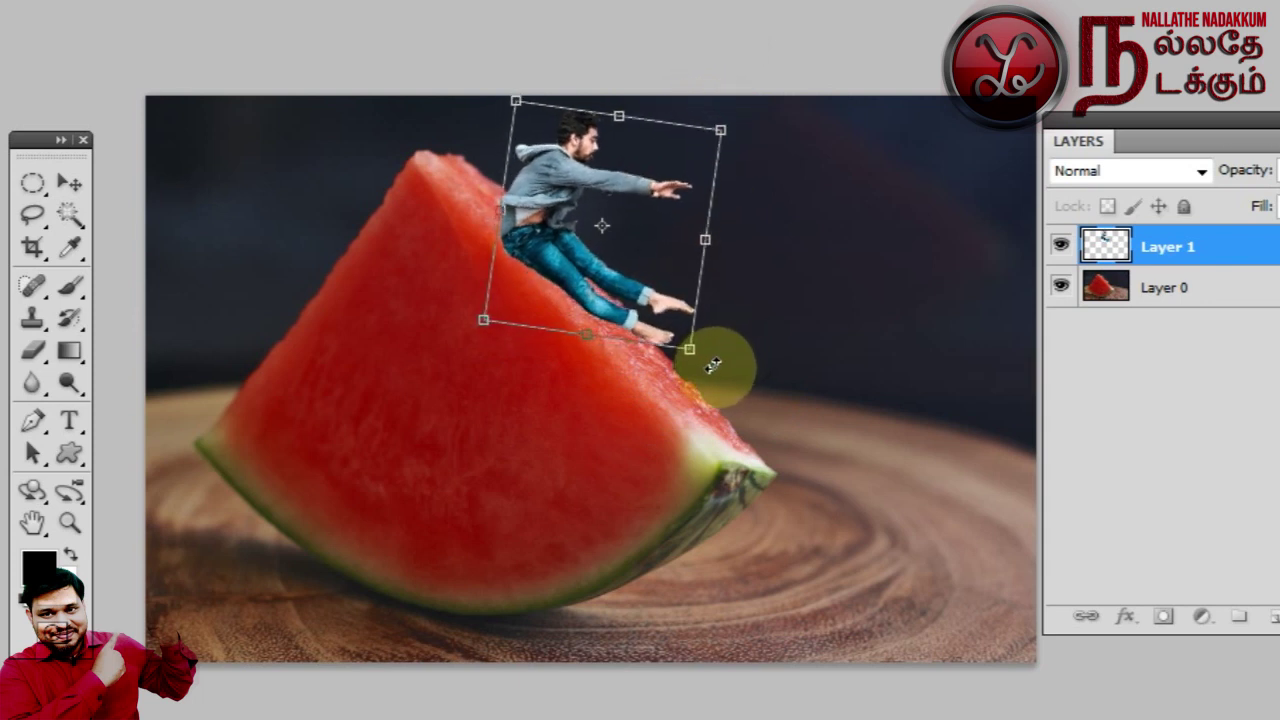
drag(696, 373, 743, 404)
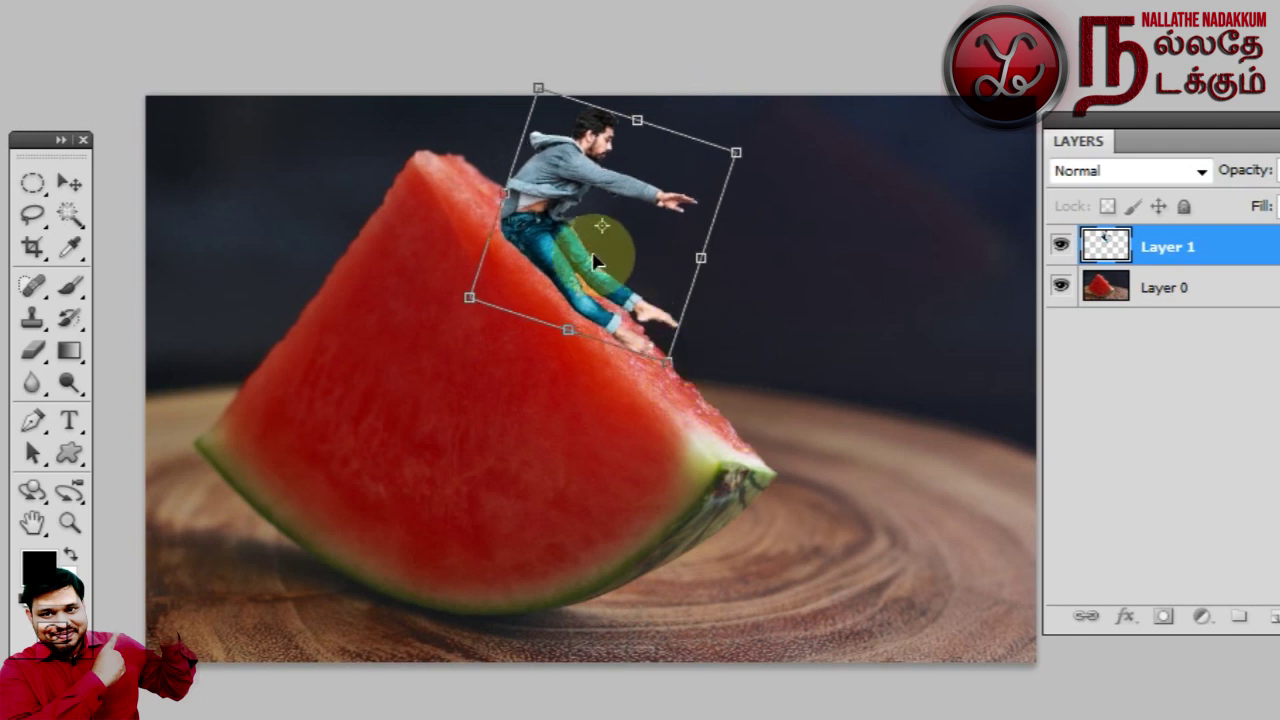
drag(581, 268, 583, 280)
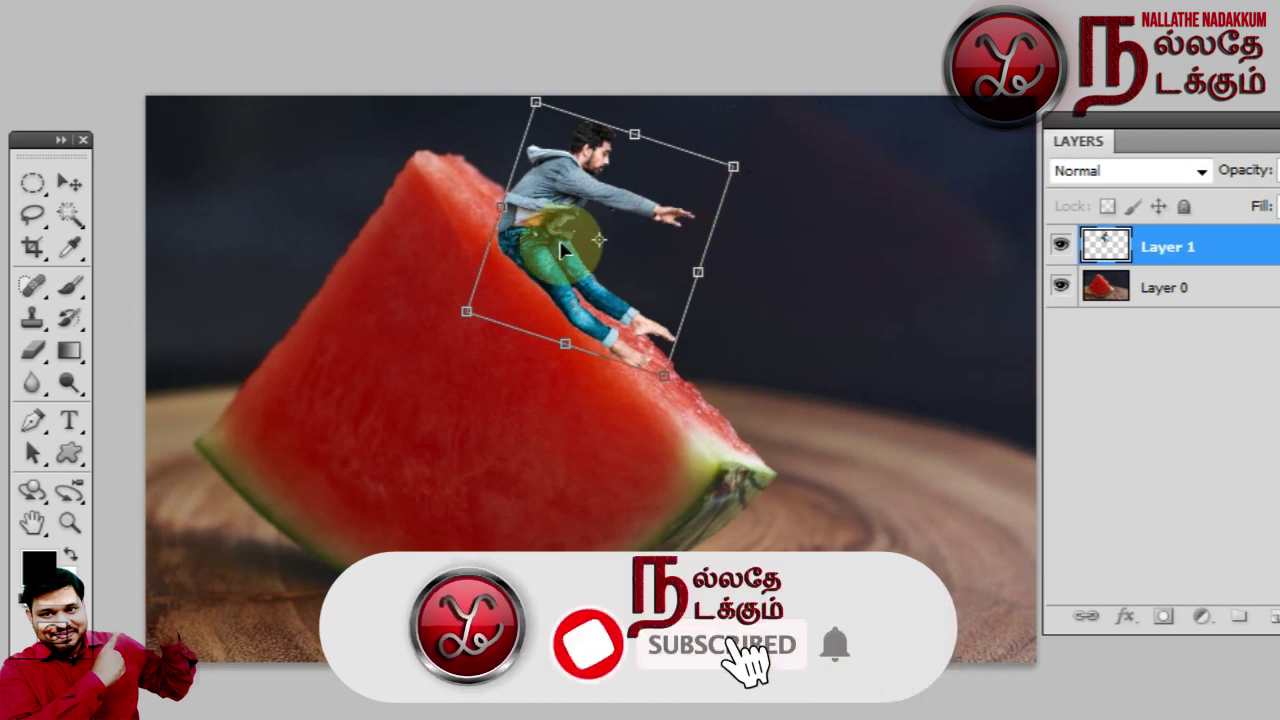
drag(562, 250, 549, 238)
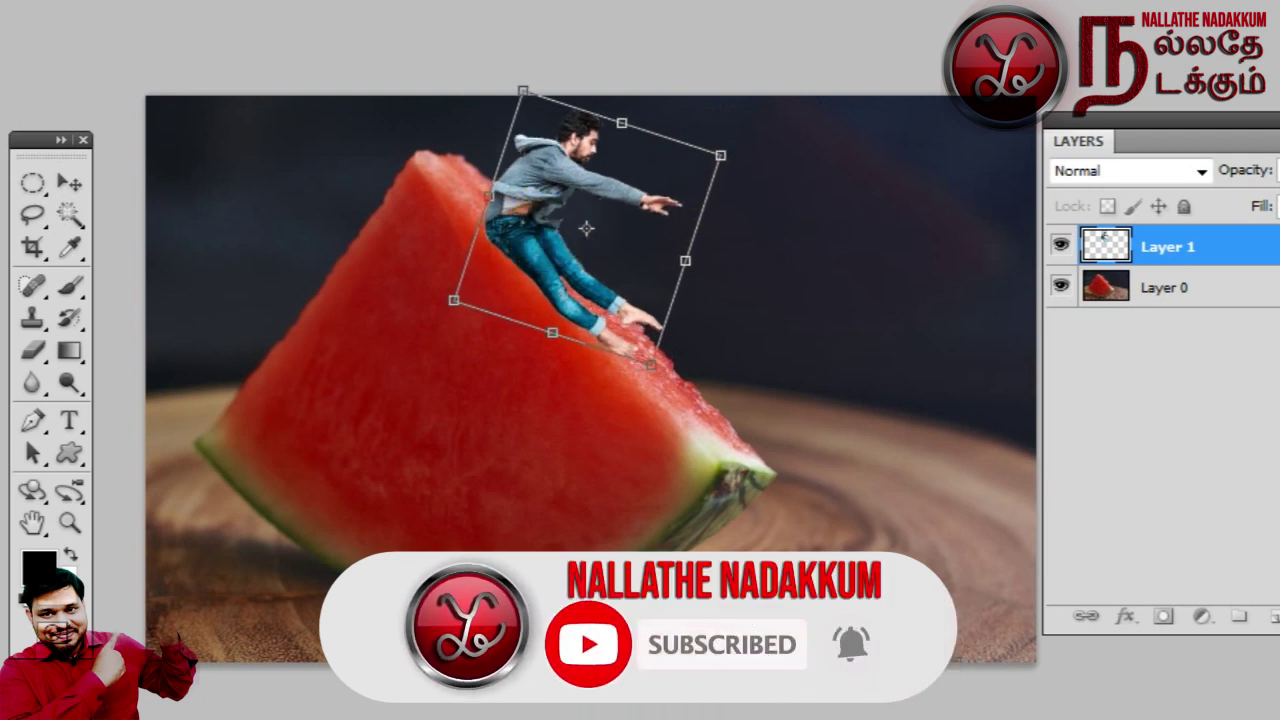
key(ctrl+z)
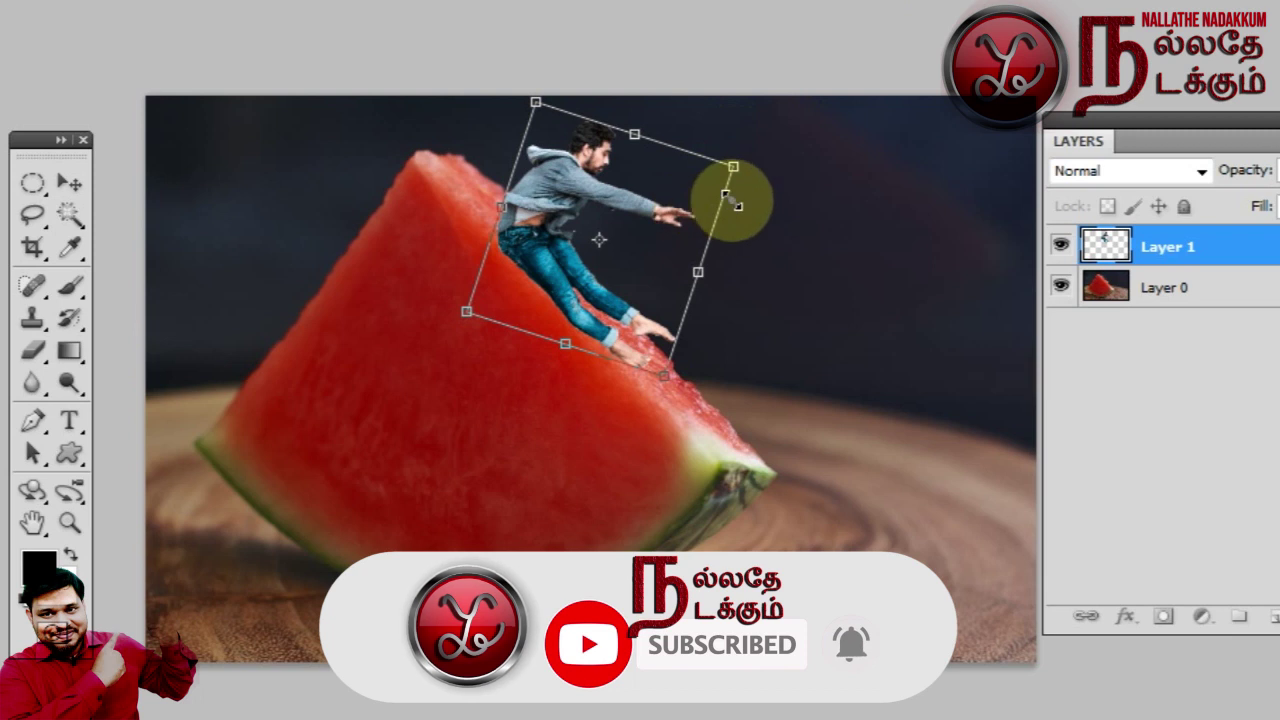
drag(562, 249, 549, 237)
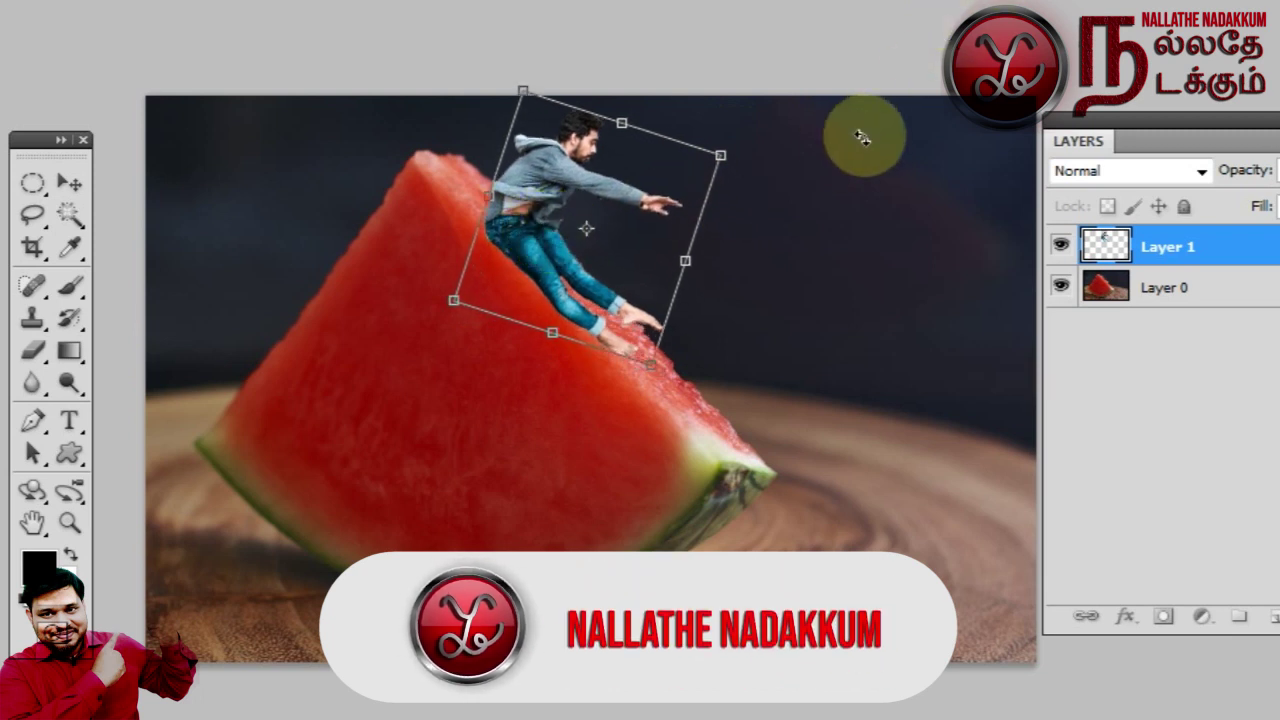
key(Return)
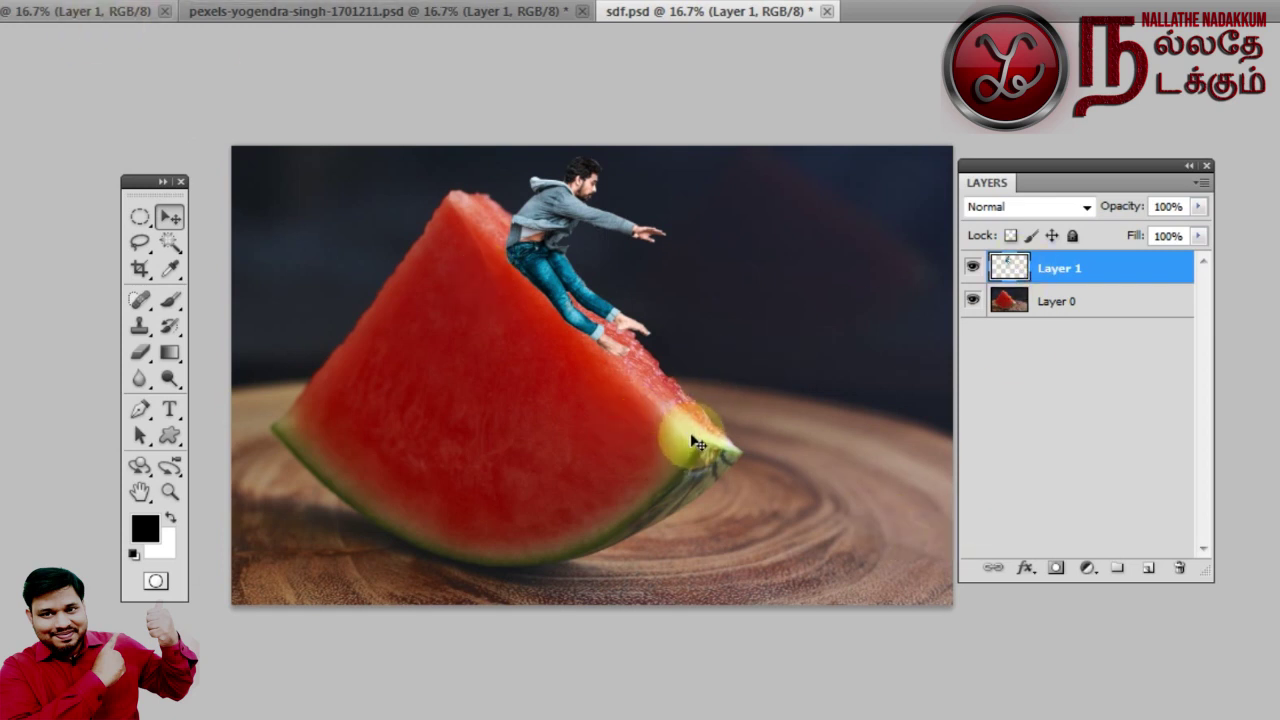
Select Layer 0 and sample the pale beige flesh near the rind as foreground colour
scroll(697, 442, up, 1)
scroll(697, 442, up, 1)
scroll(697, 442, up, 1)
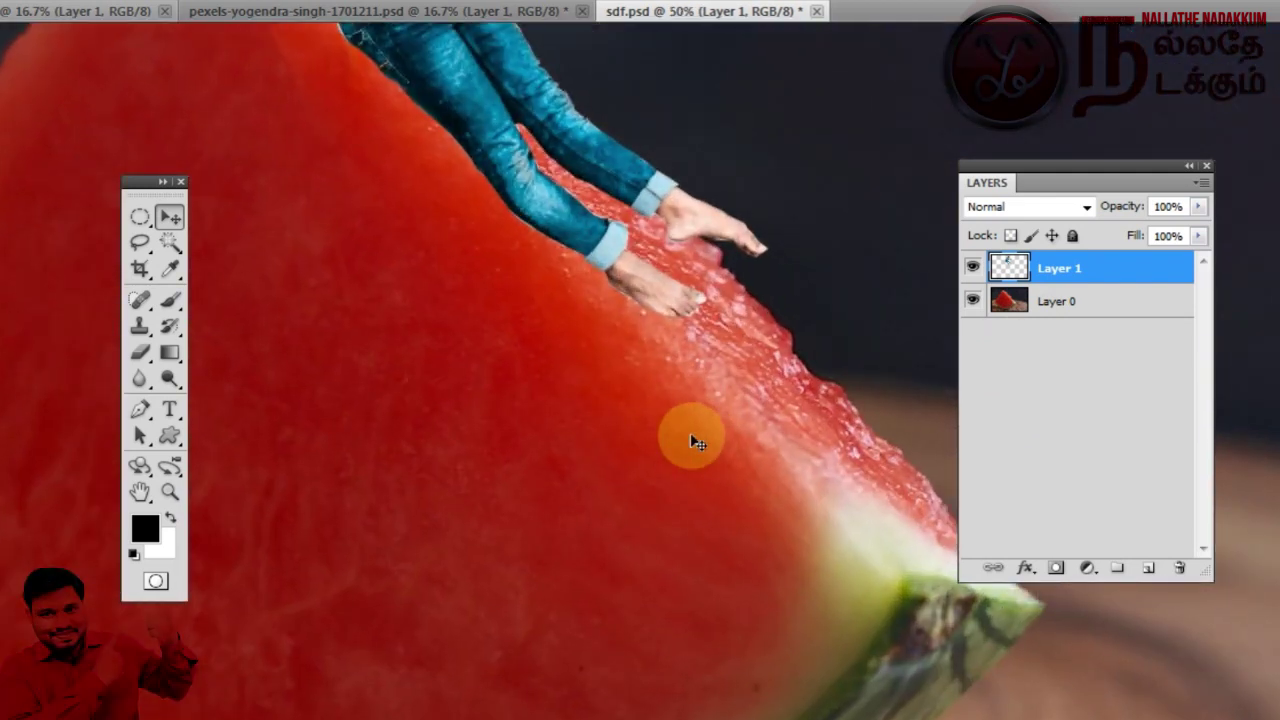
drag(695, 447, 480, 286)
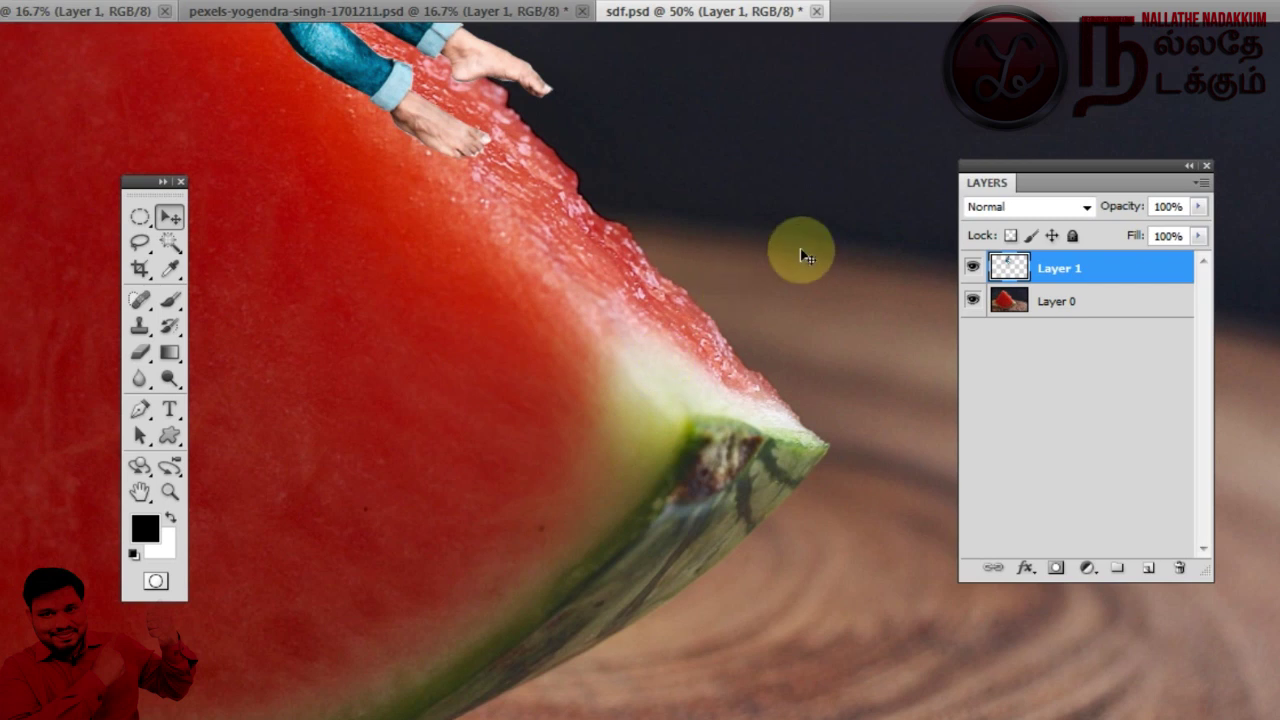
click(1000, 307)
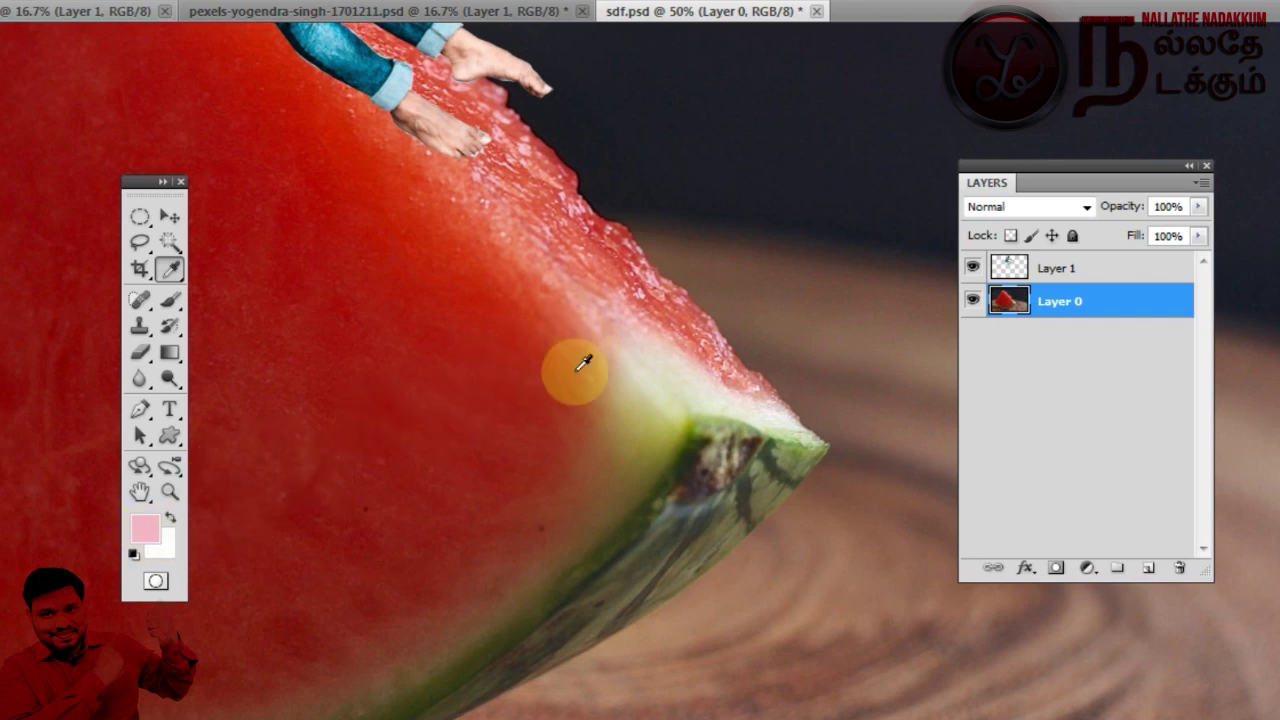
click(665, 350)
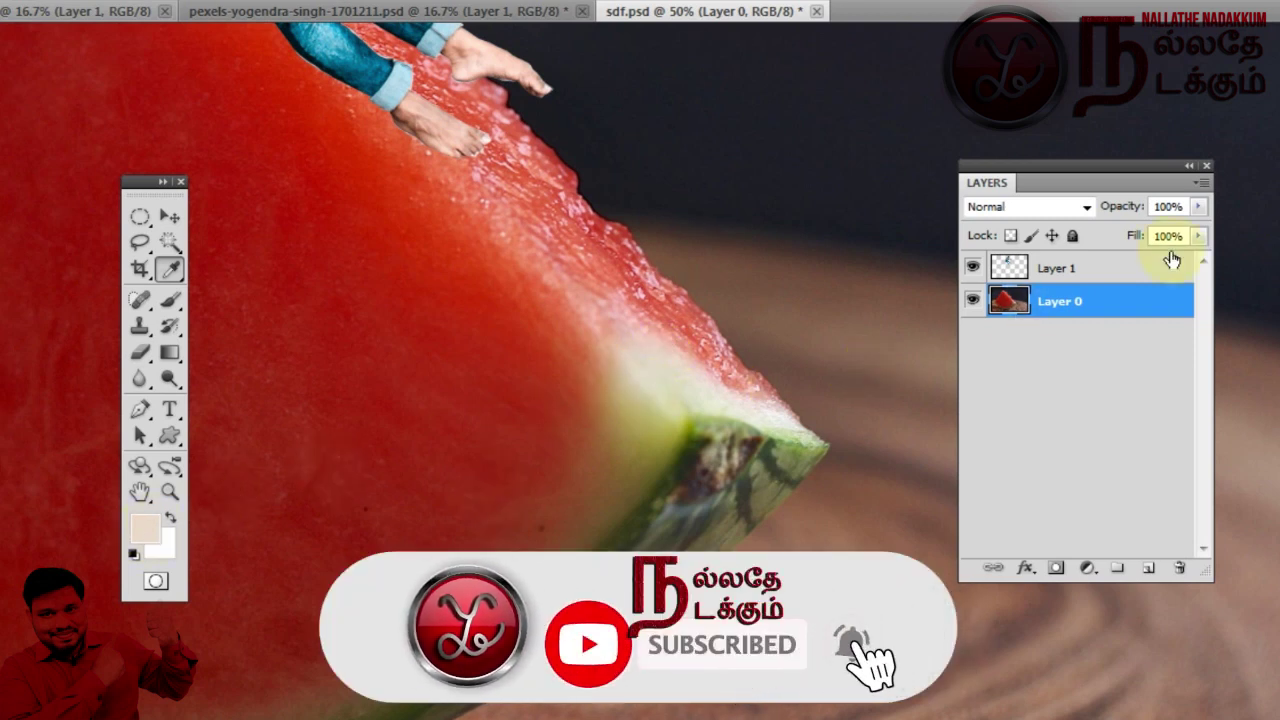
click(1095, 279)
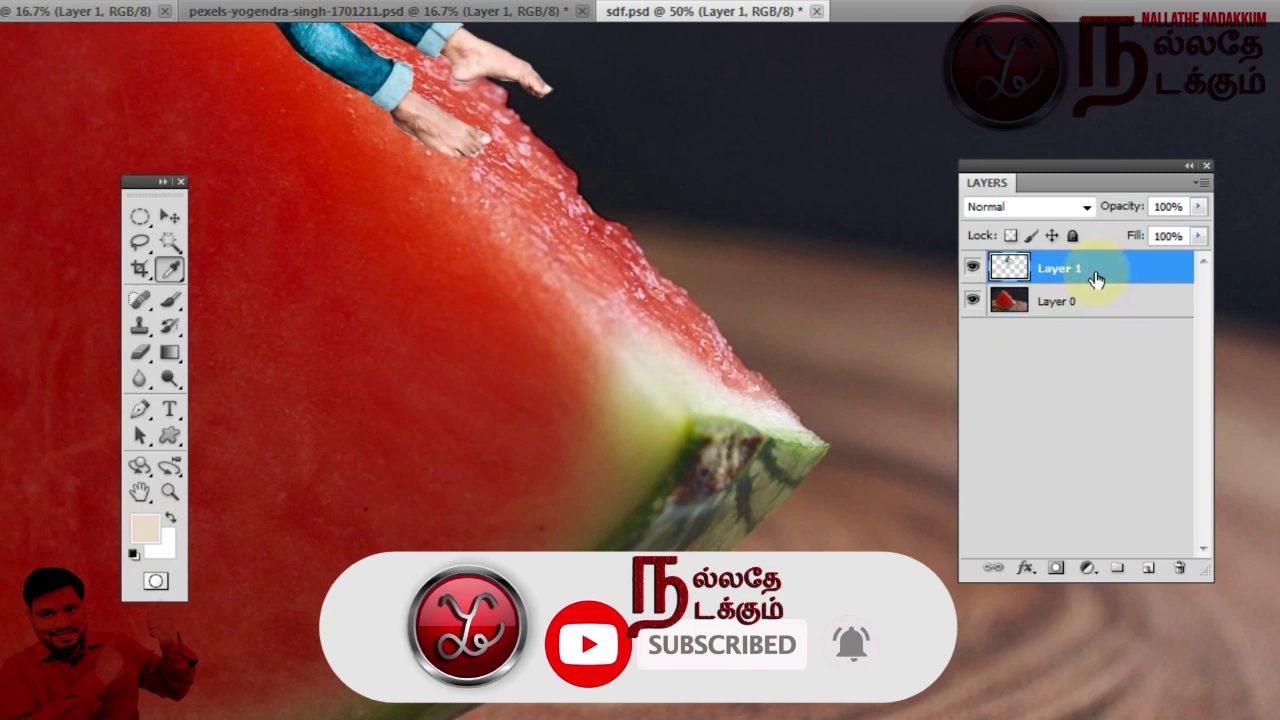
Add Color Fill 1, a solid fill in the sampled beige e9d9cc, above Layer 1
click(1088, 569)
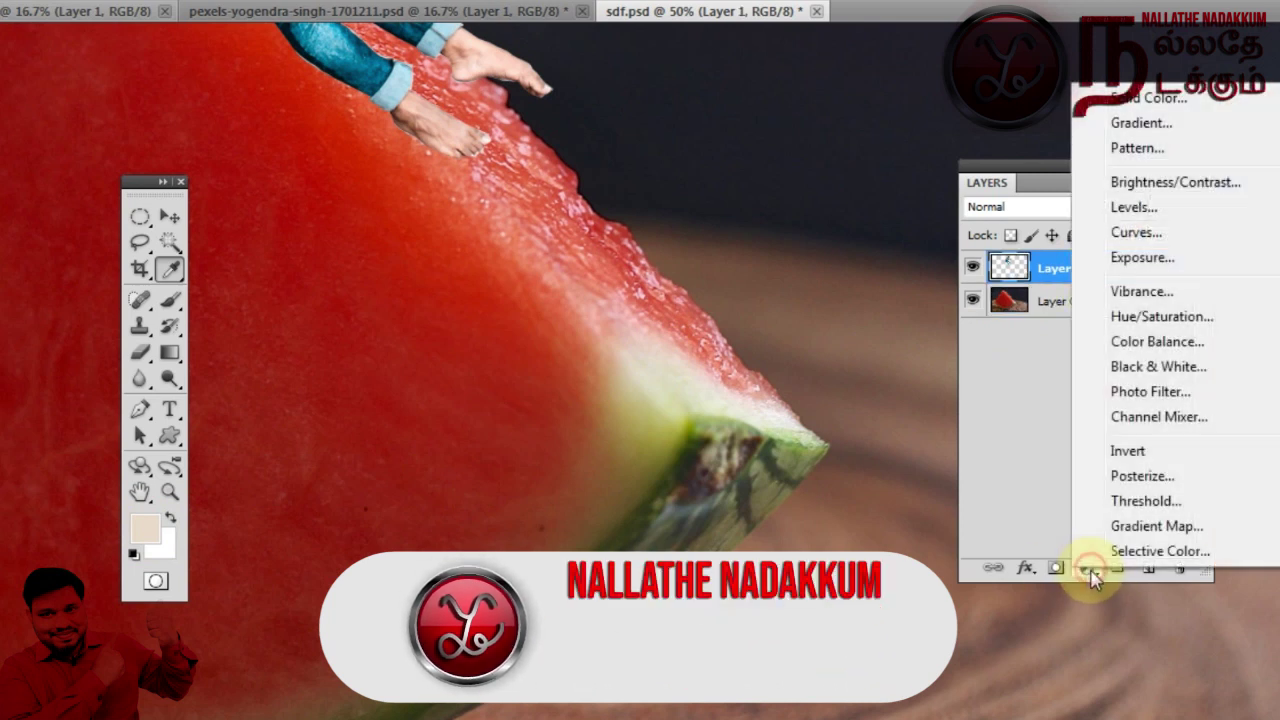
click(1148, 100)
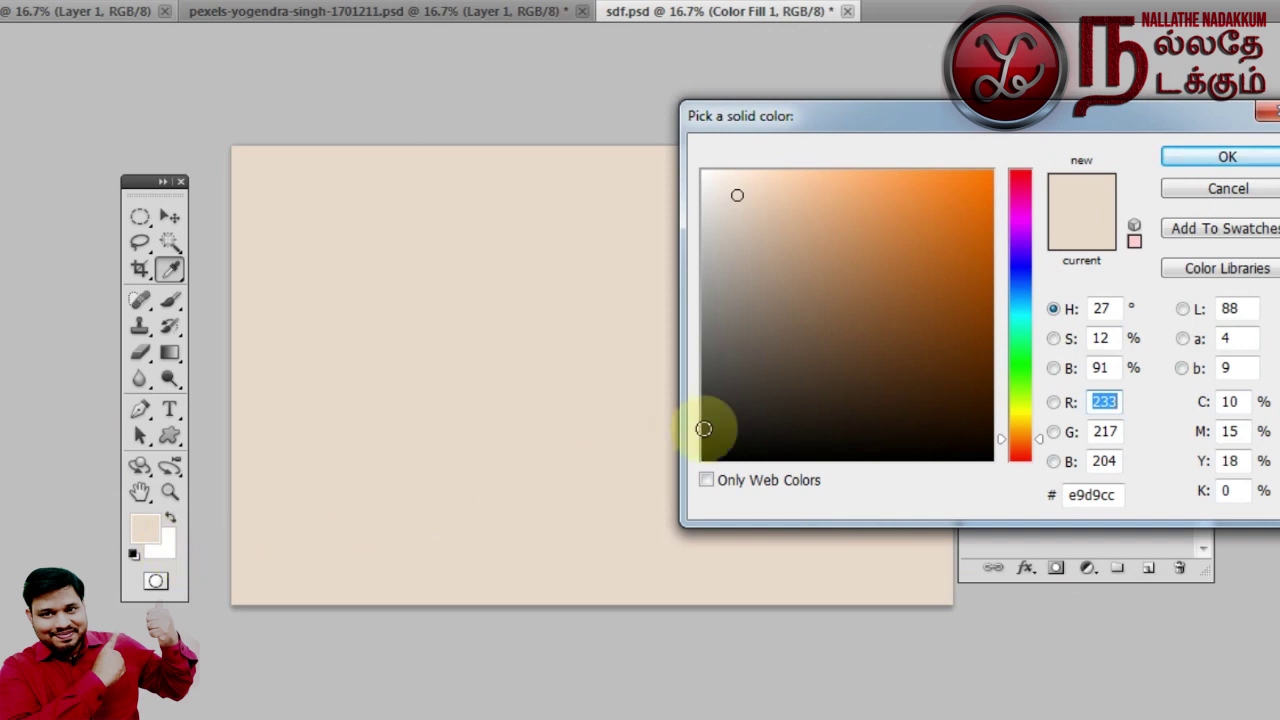
click(1232, 158)
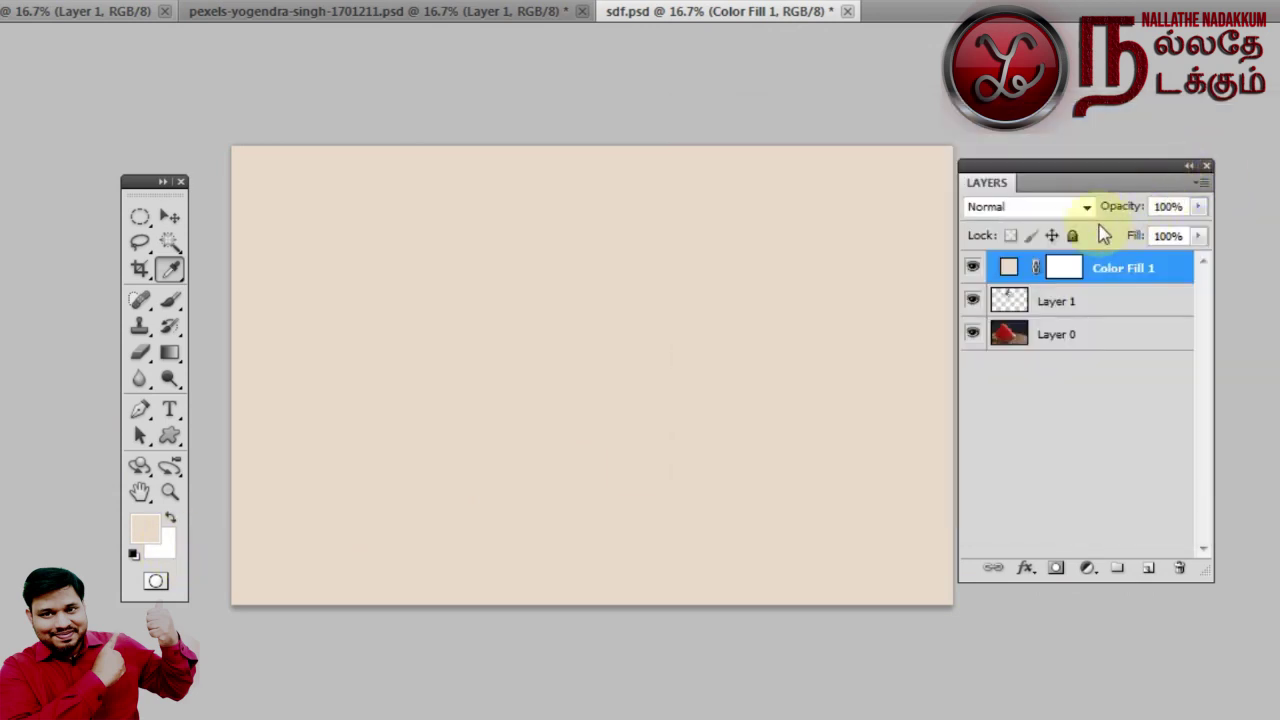
click(1087, 209)
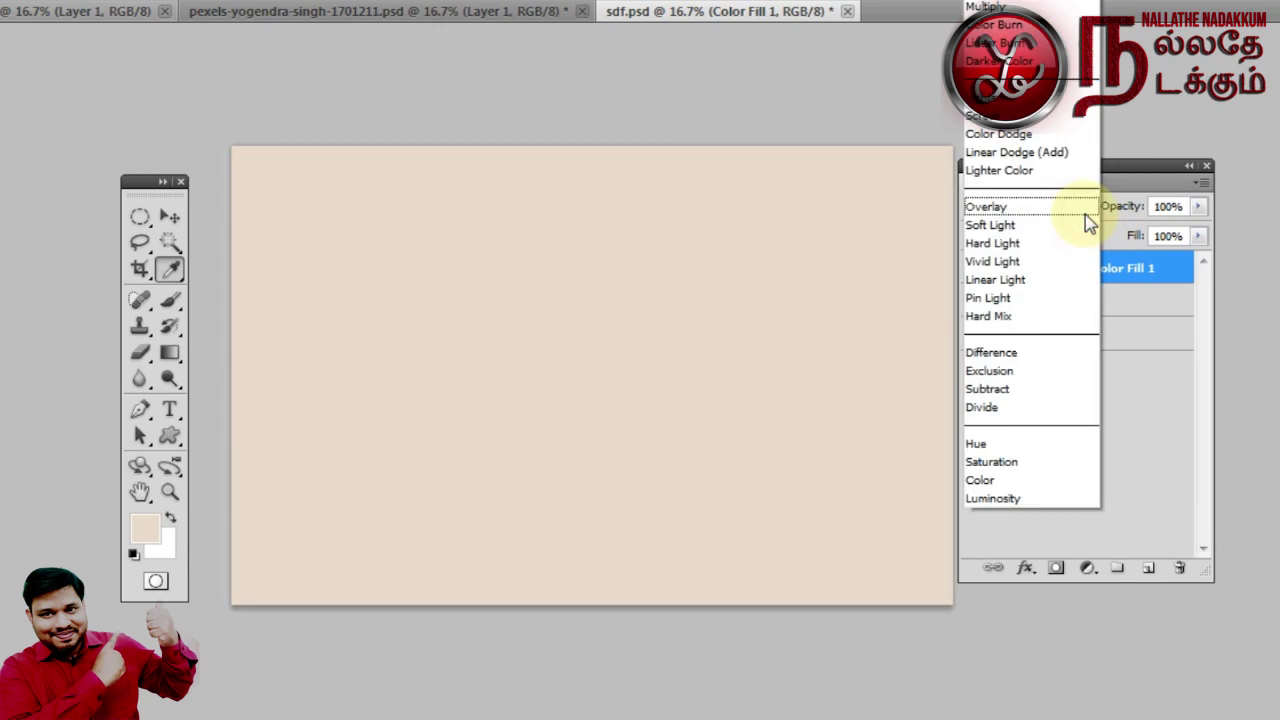
Fill Color Fill 1's mask with black, set its blend mode to Multiply, and make white the foreground
click(1168, 258)
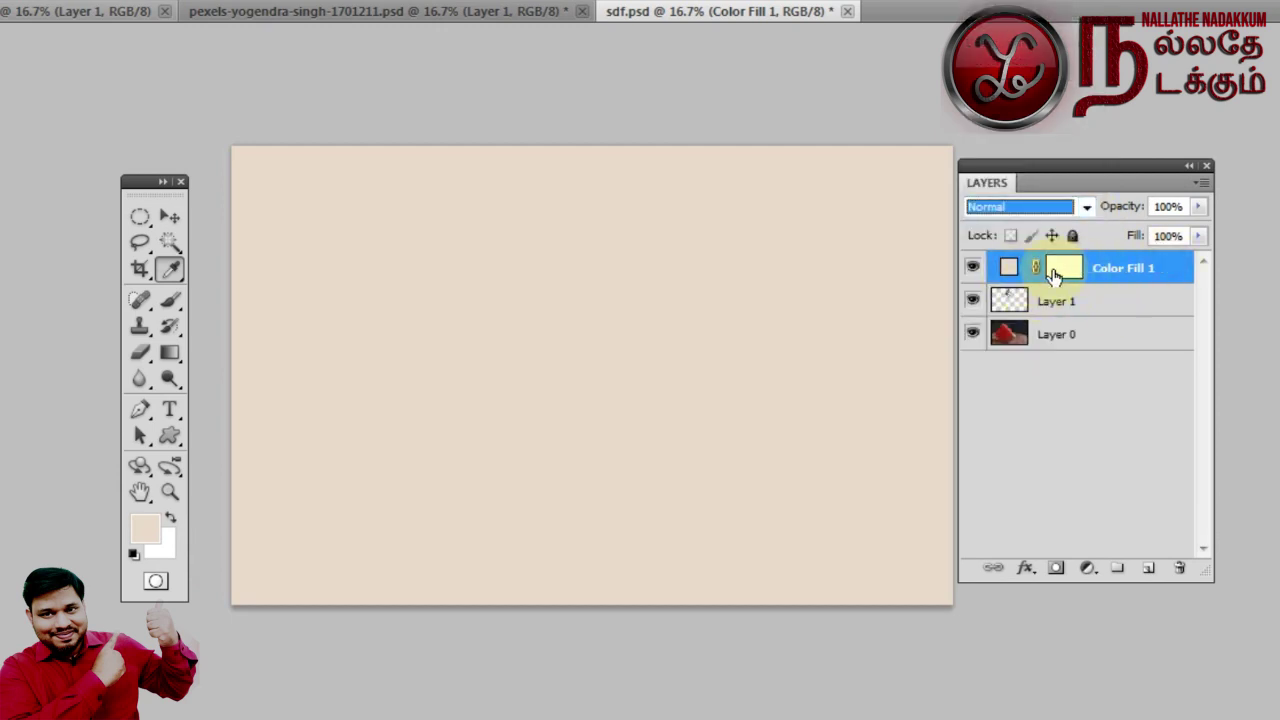
click(1070, 276)
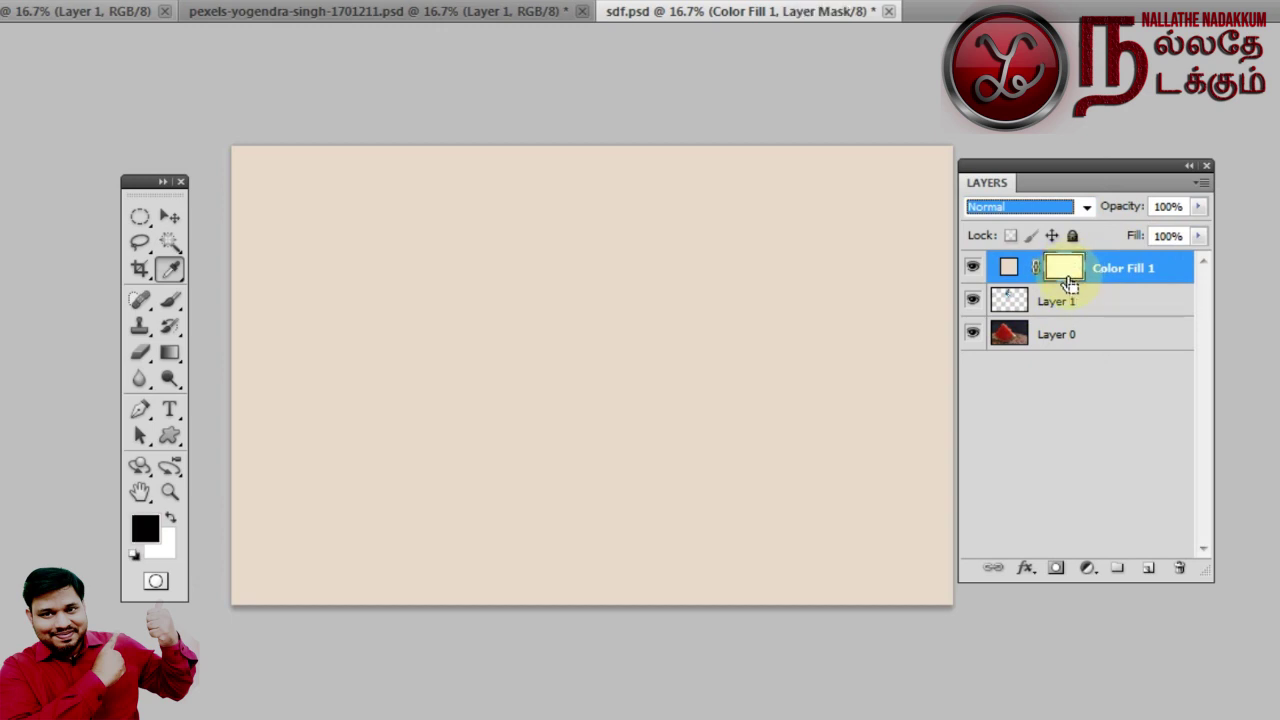
key(alt+BackSpace)
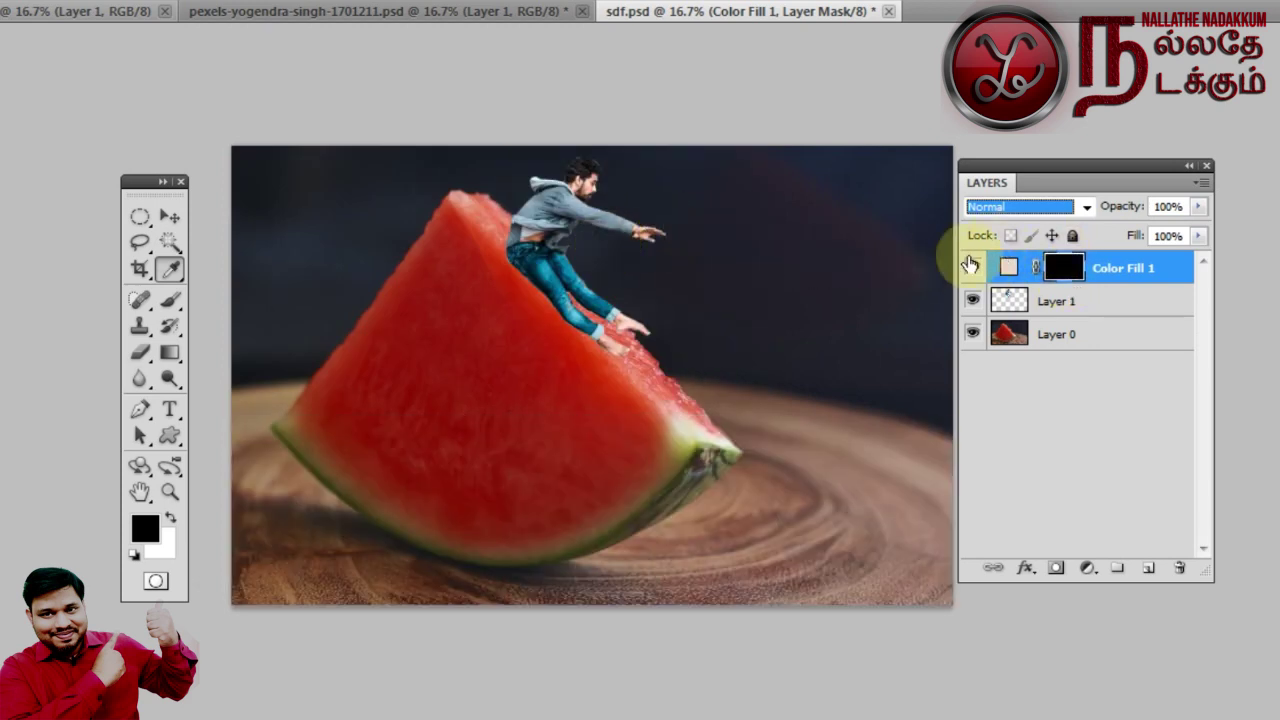
click(1008, 214)
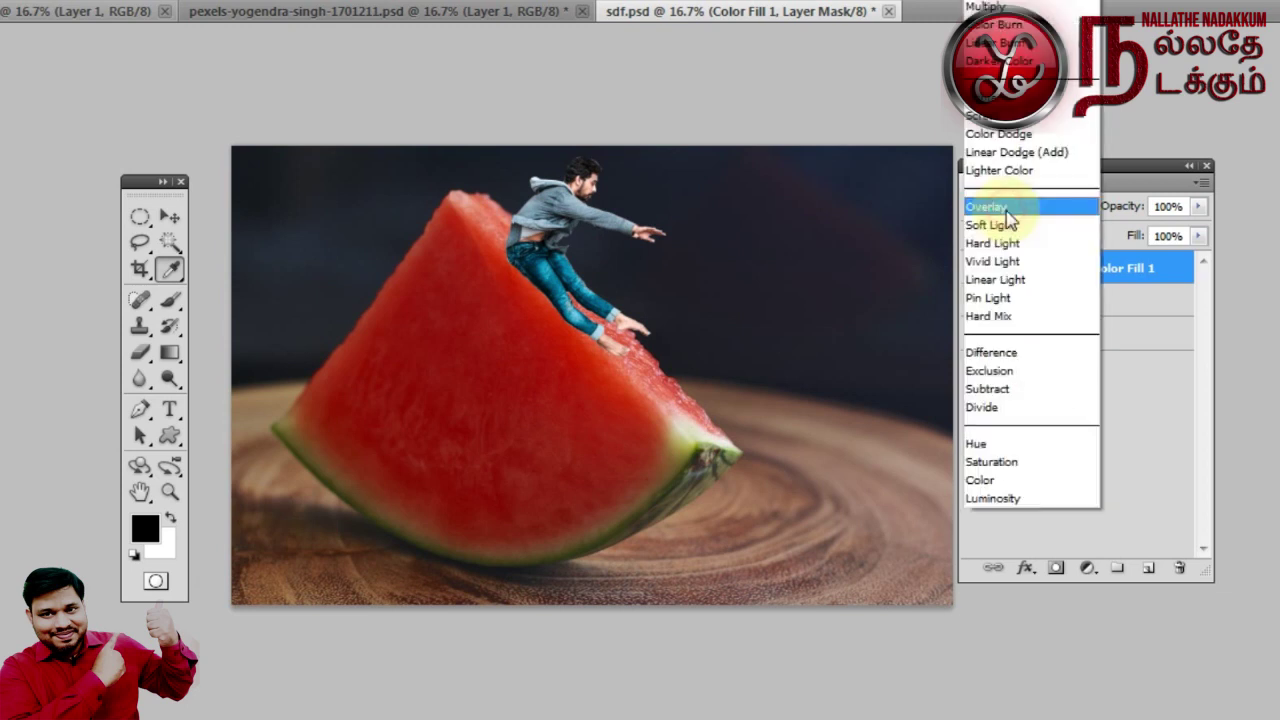
click(990, 14)
click(1054, 279)
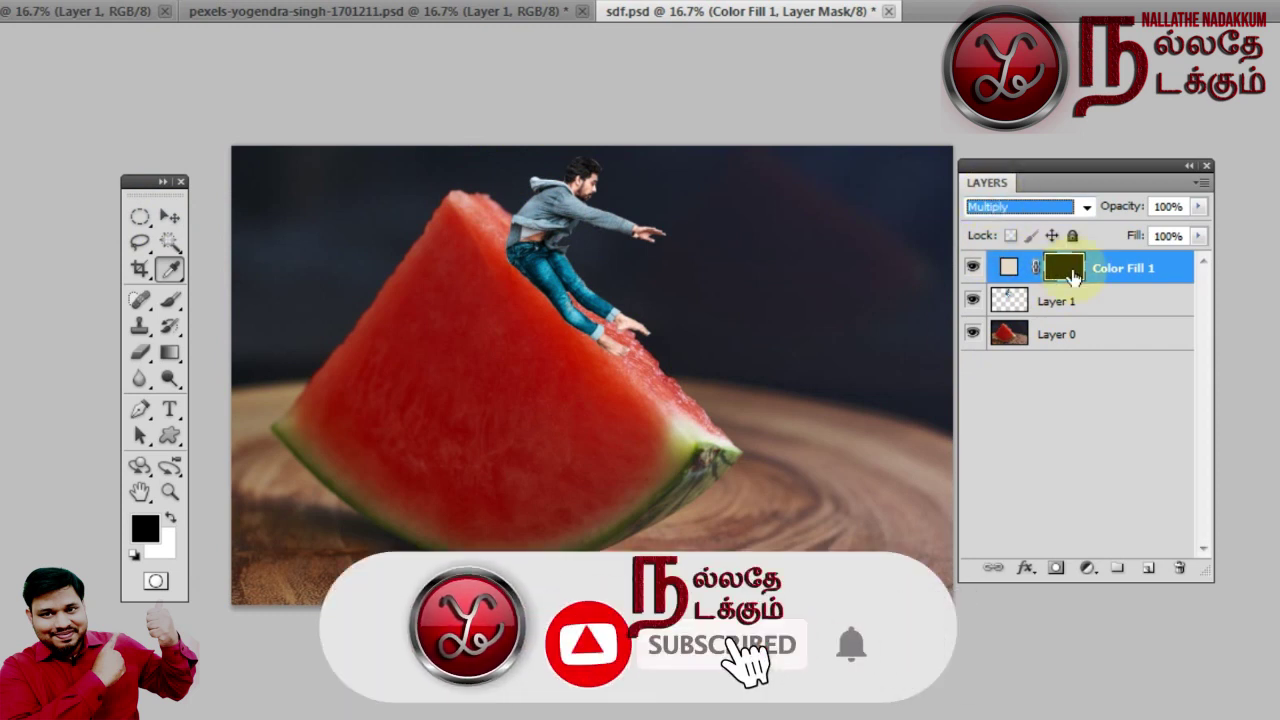
click(170, 517)
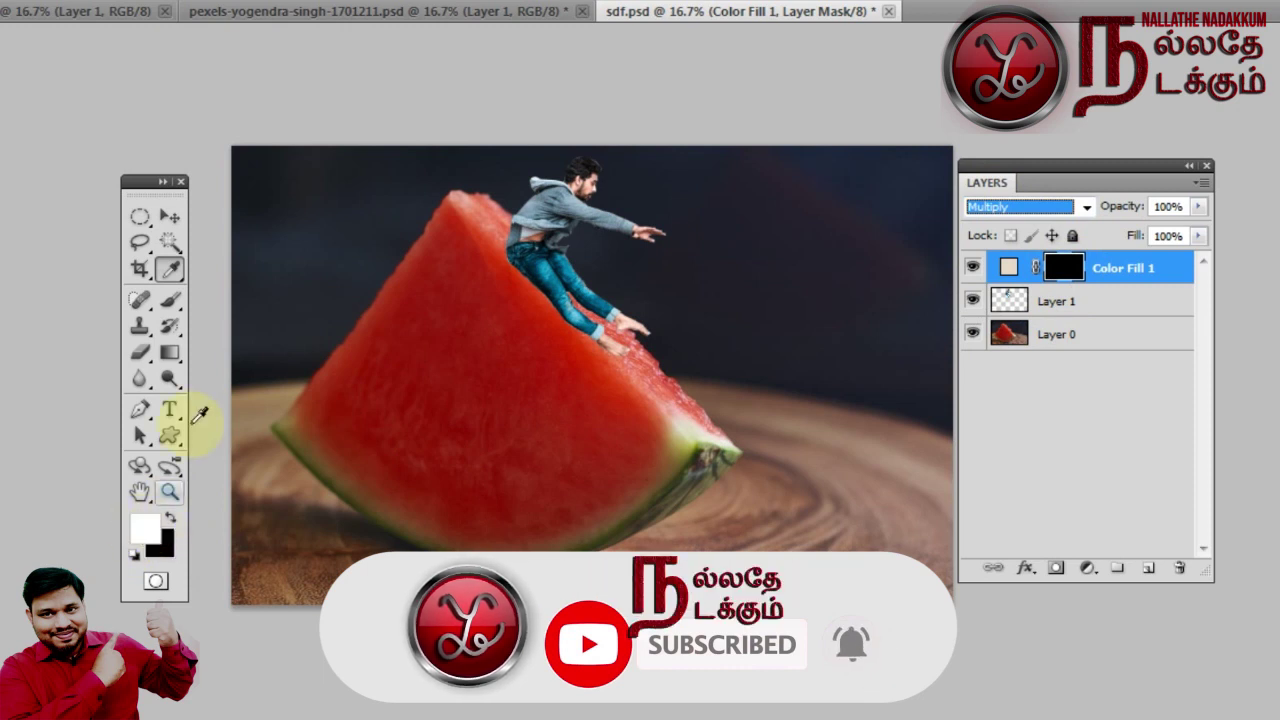
Brush white on Color Fill 1's mask over the man's jeans and arm, then fit the view
right_click(176, 302)
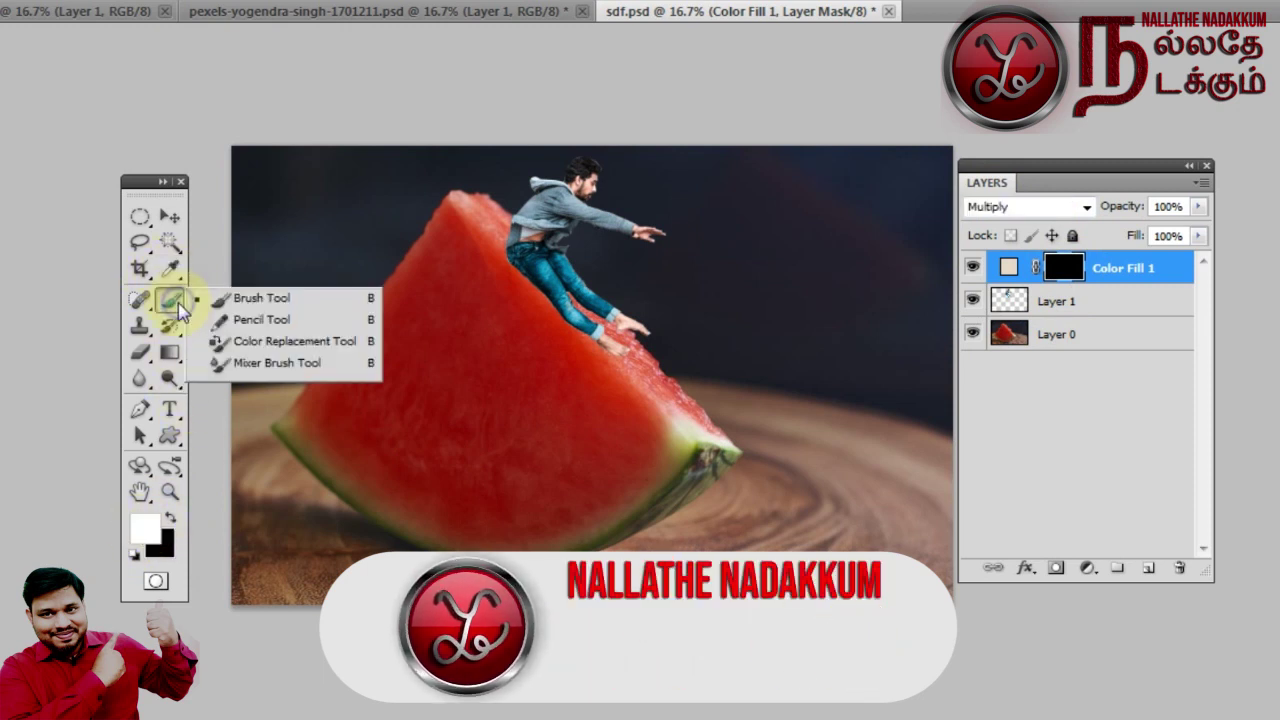
click(224, 296)
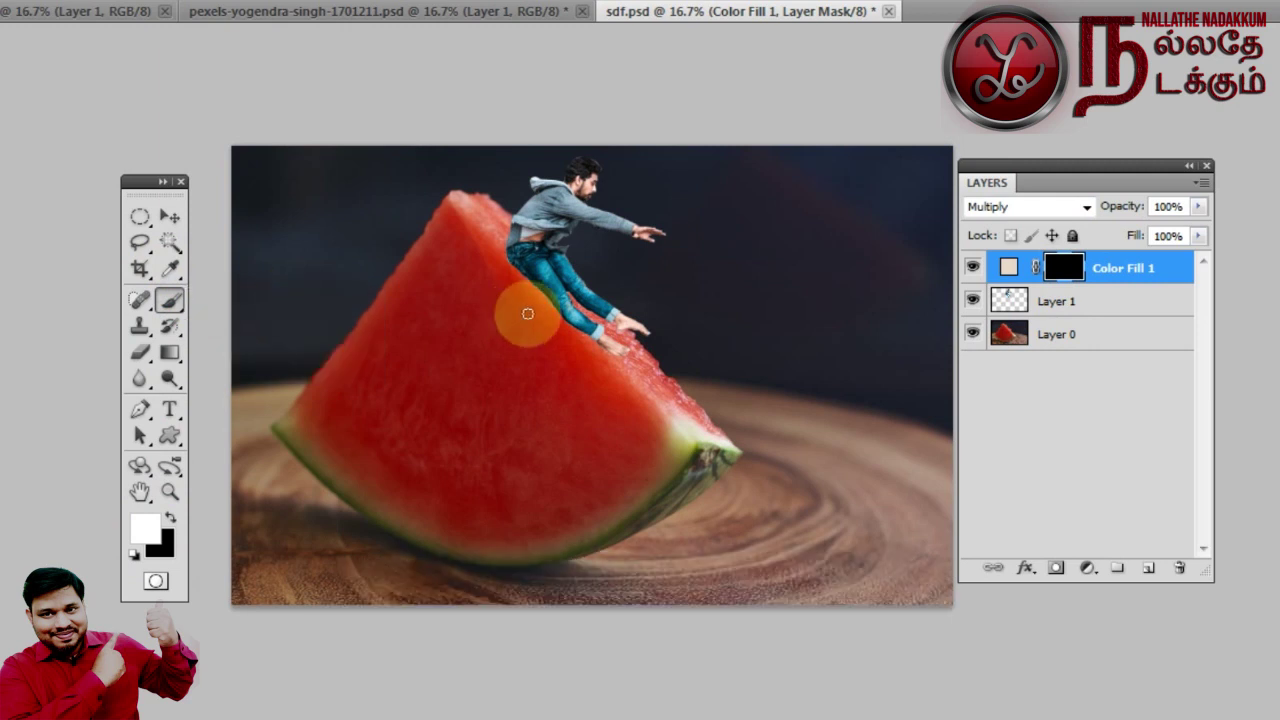
drag(552, 305, 580, 289)
scroll(580, 293, up, 1)
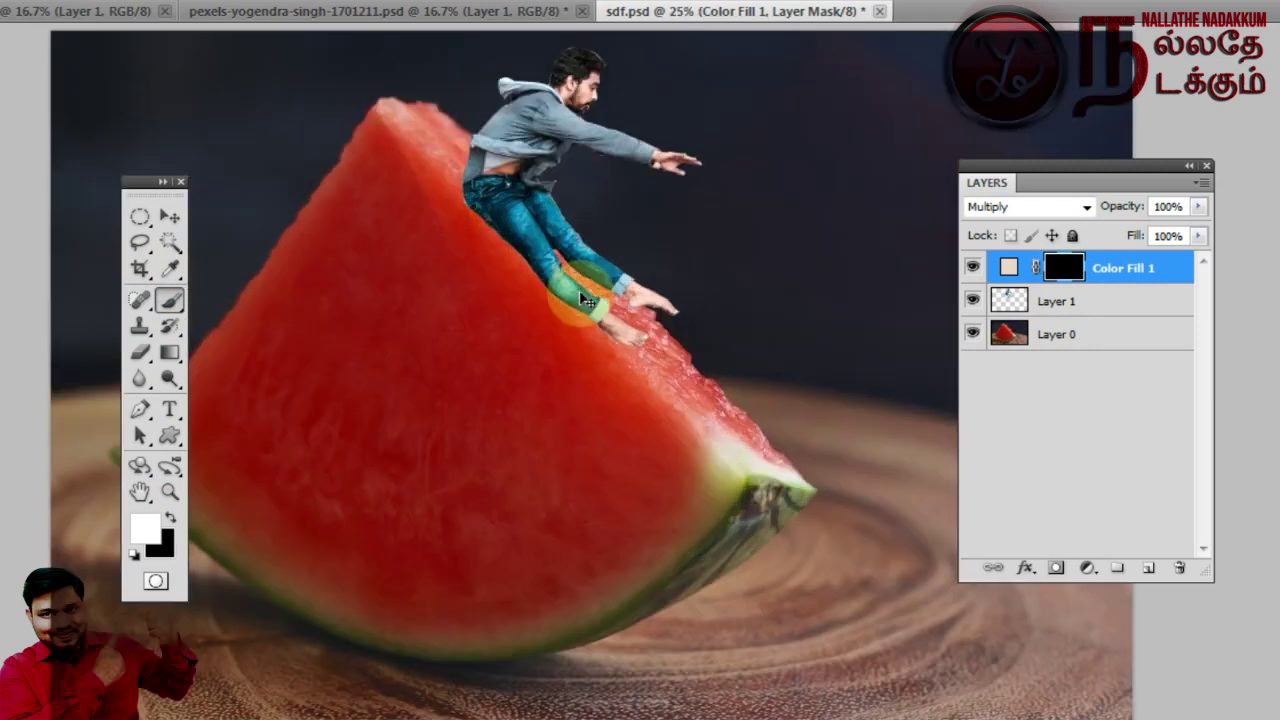
scroll(580, 293, up, 1)
scroll(580, 293, up, 1)
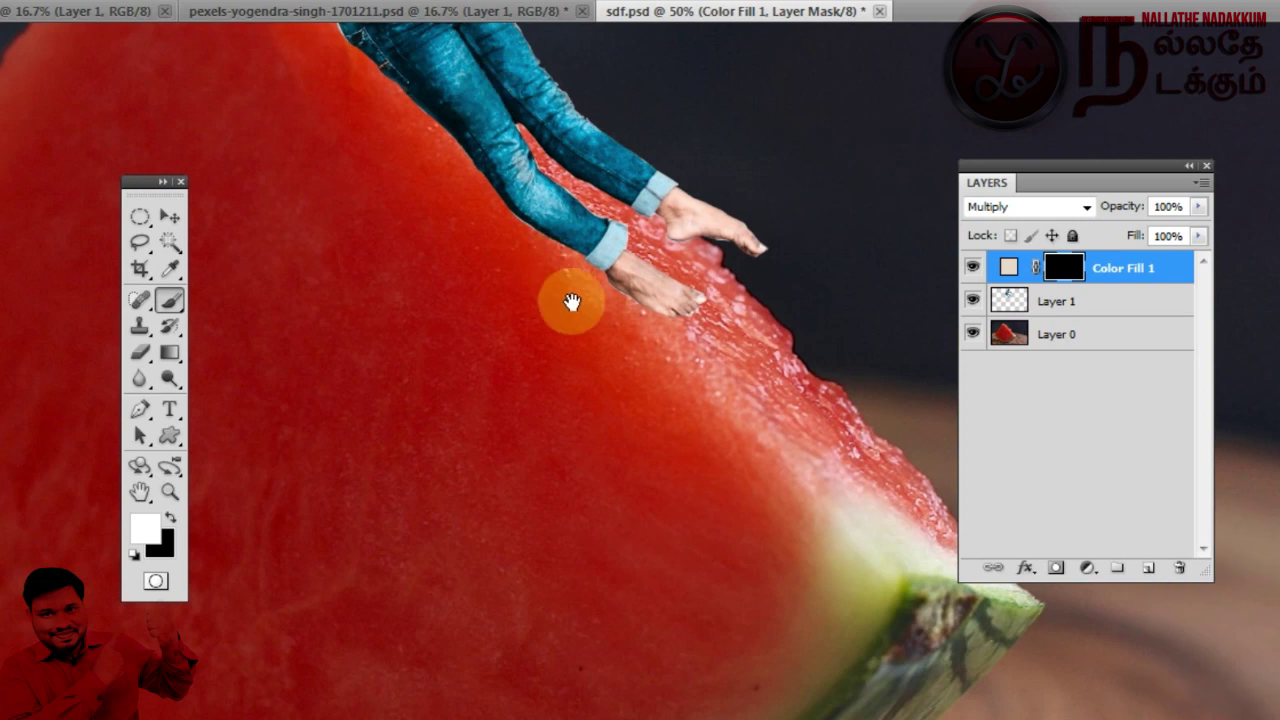
drag(572, 300, 514, 614)
drag(560, 373, 564, 438)
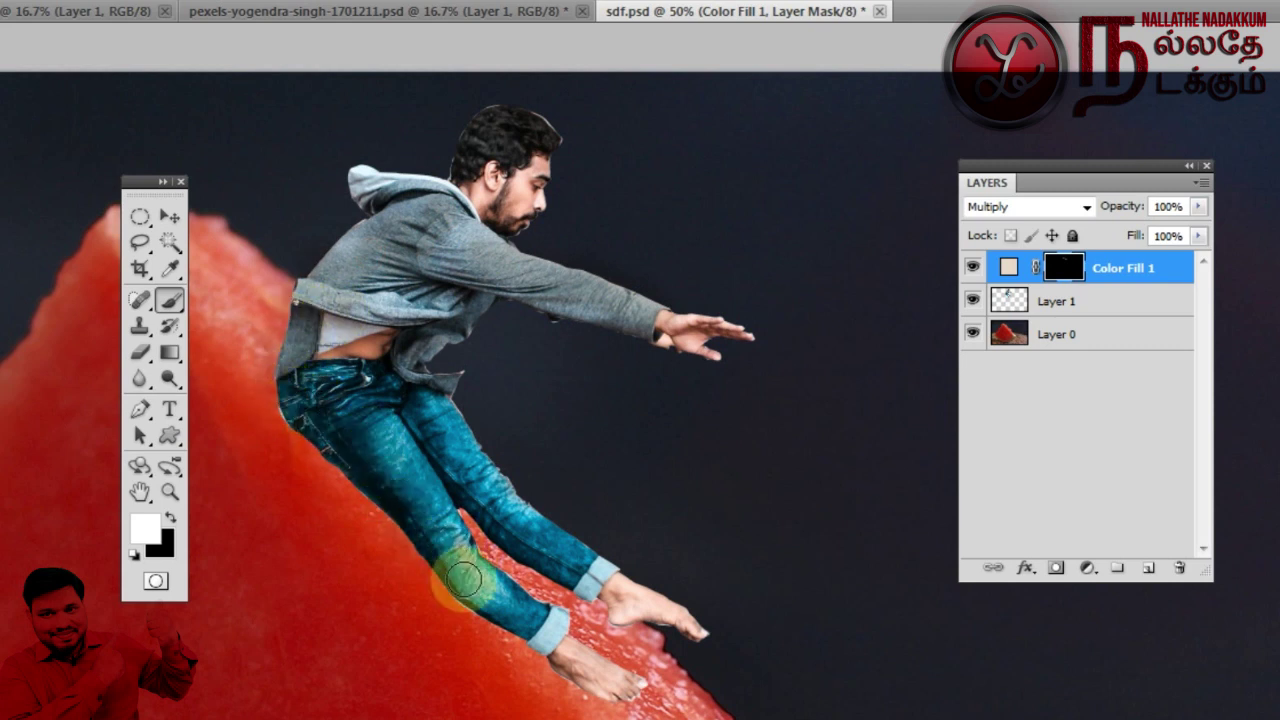
click(584, 311)
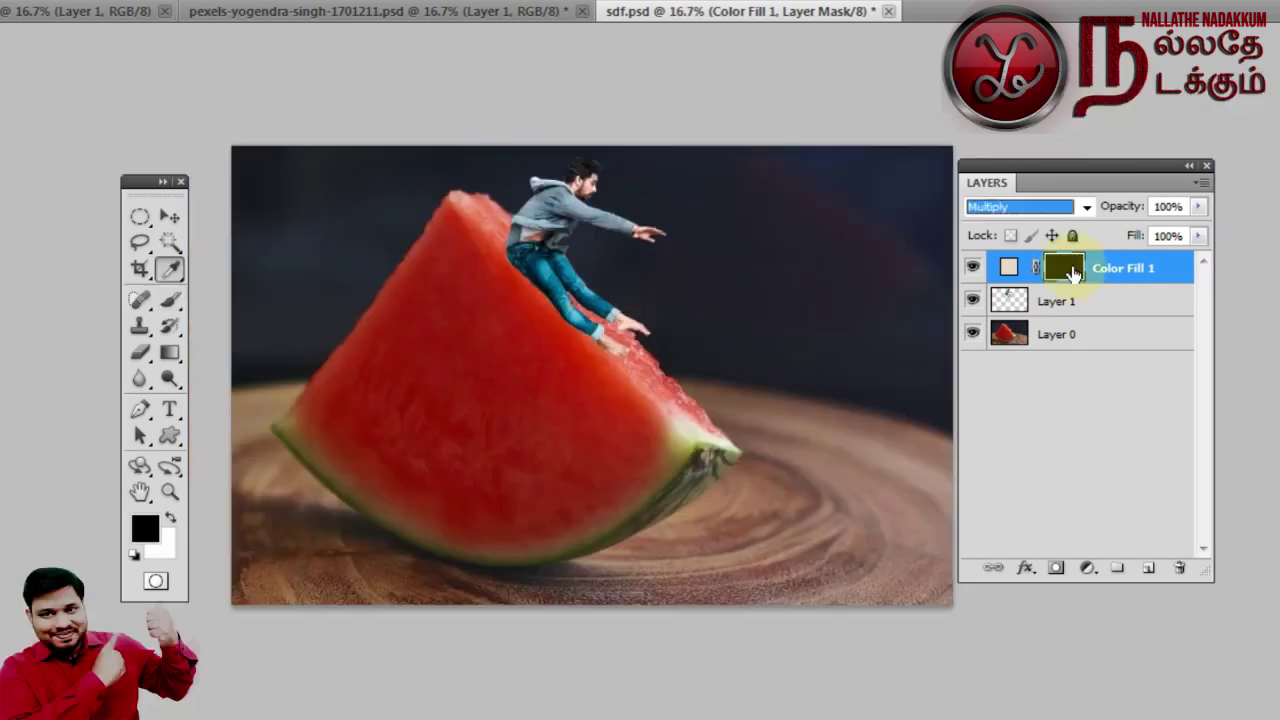
key(ctrl+minus)
key(ctrl+minus)
key(ctrl+minus)
click(167, 518)
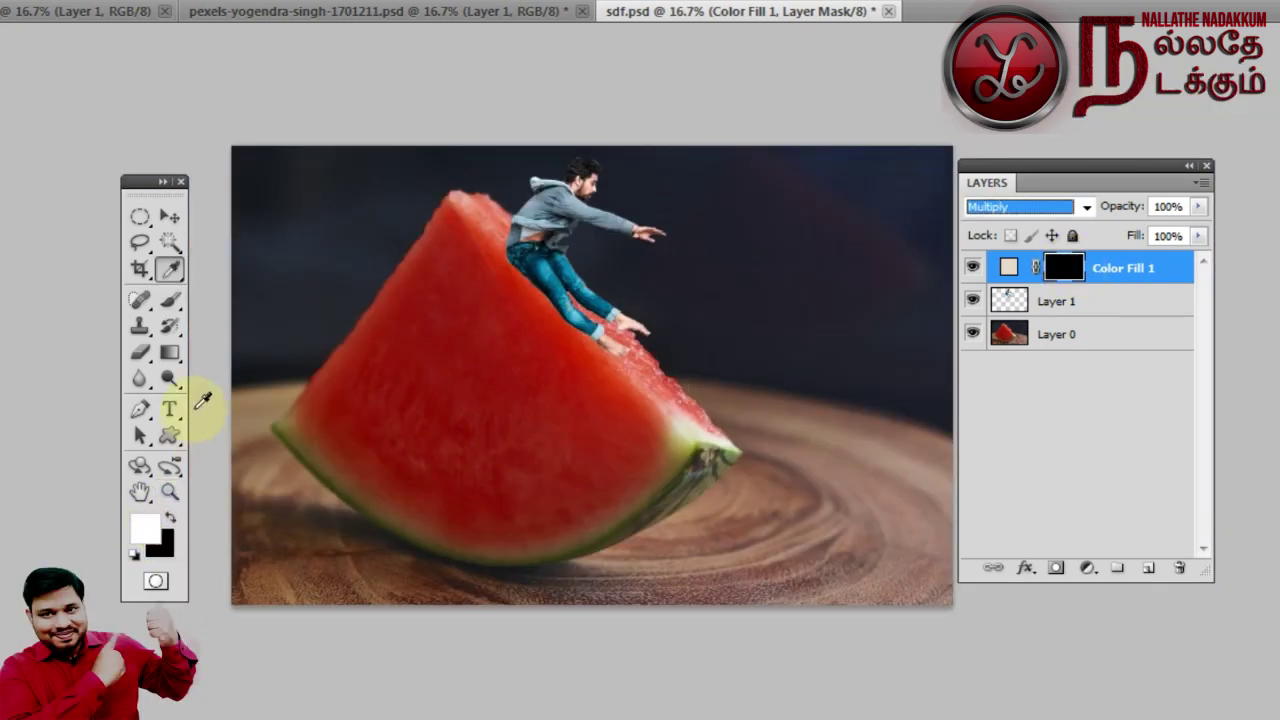
Brush the tint over the man's legs and arm, then invert the fill mask back to black
right_click(178, 302)
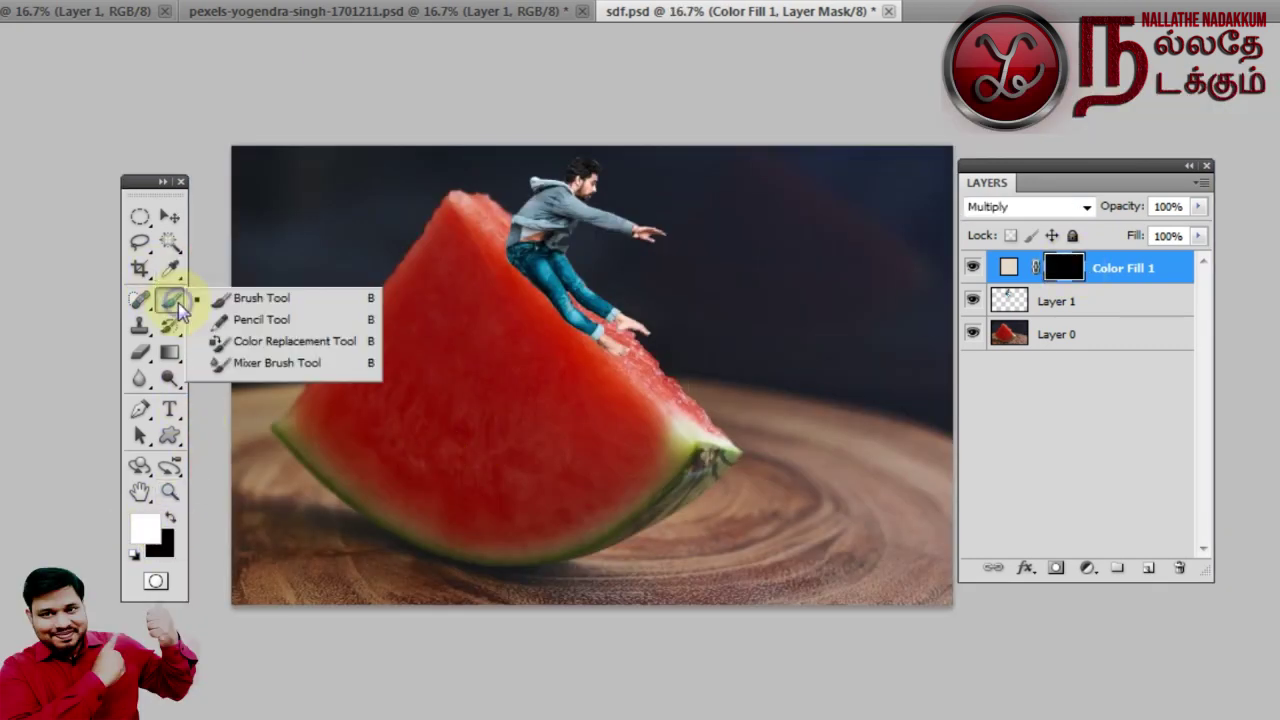
click(240, 295)
drag(515, 314, 580, 289)
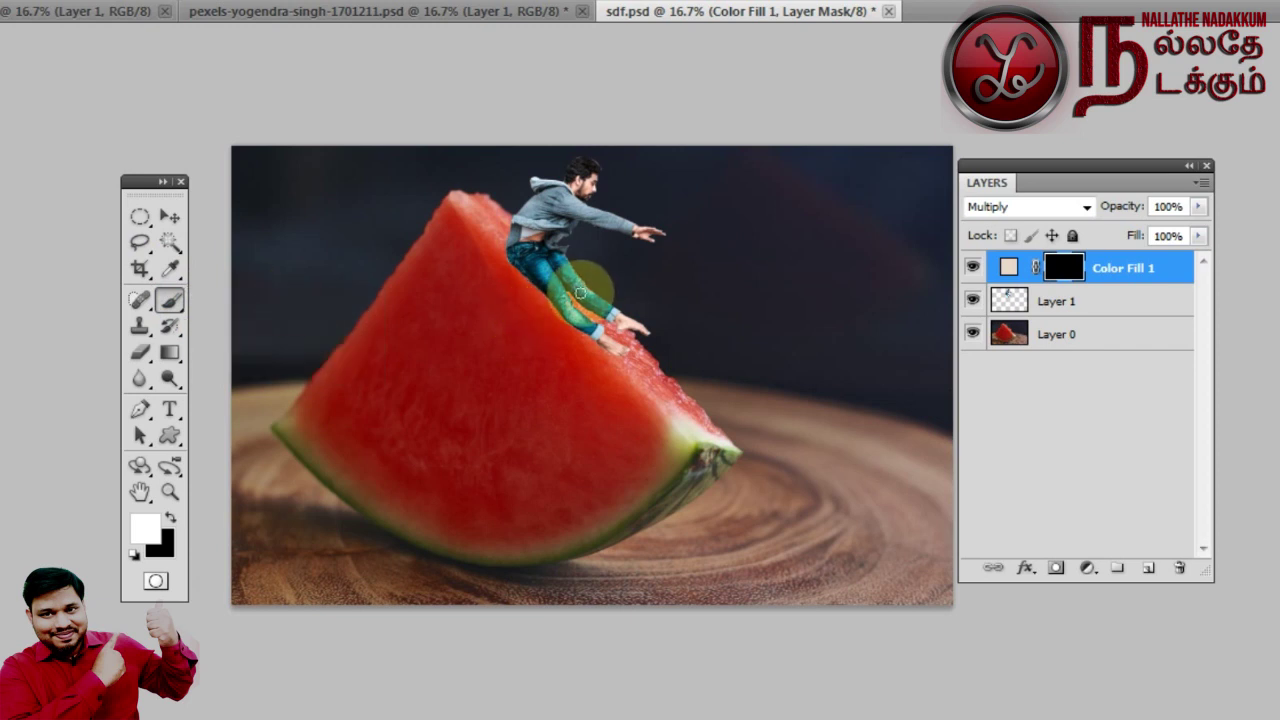
key(ctrl+plus)
key(ctrl+plus)
key(ctrl+plus)
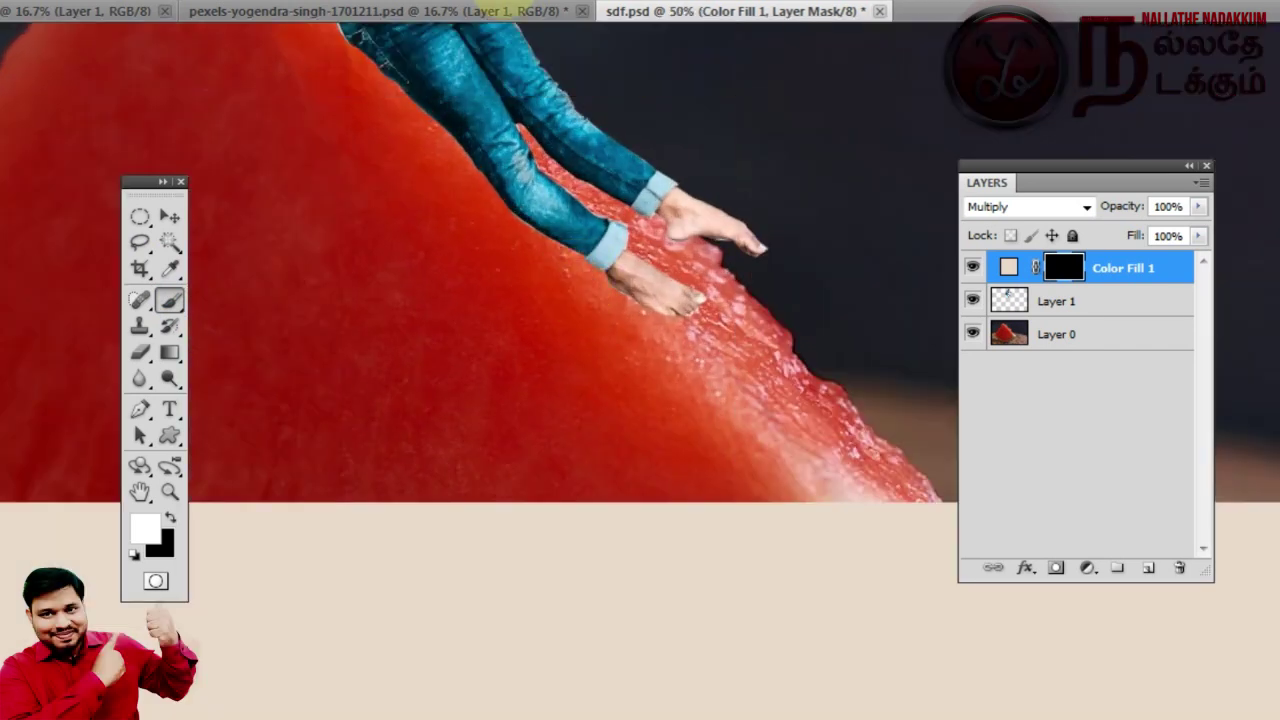
drag(601, 356, 574, 591)
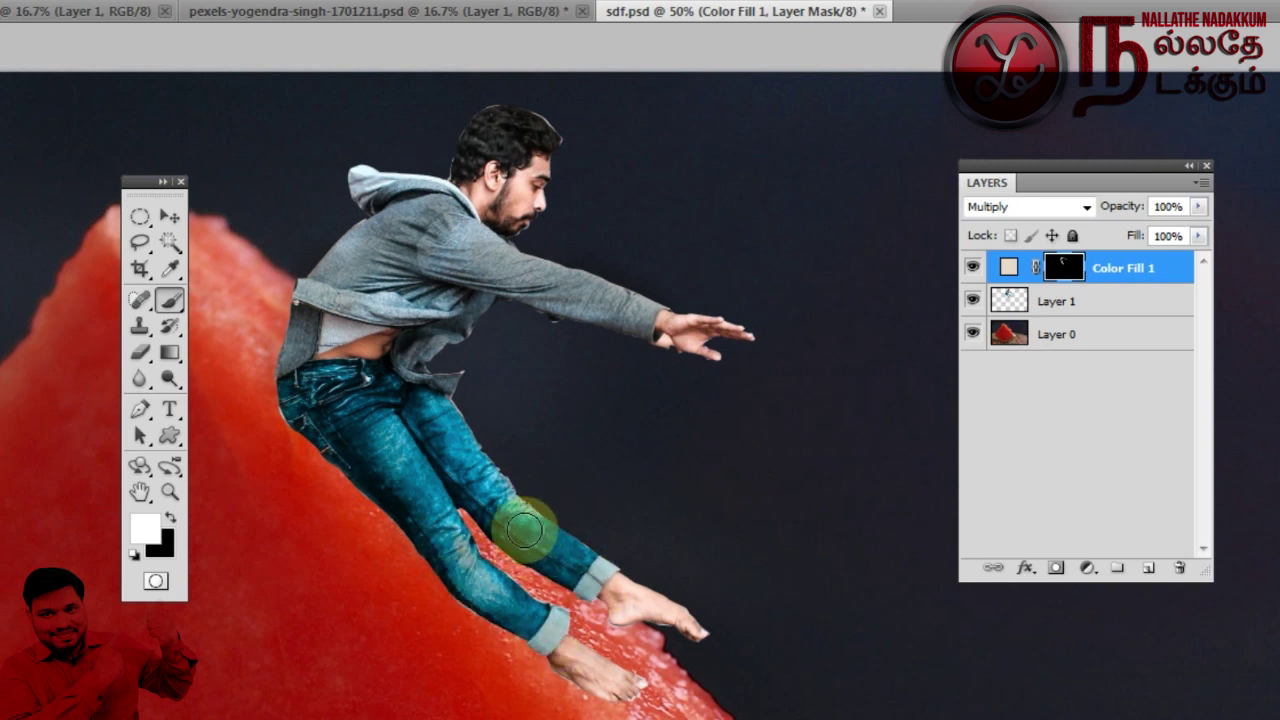
drag(580, 344, 561, 297)
key(ctrl+i)
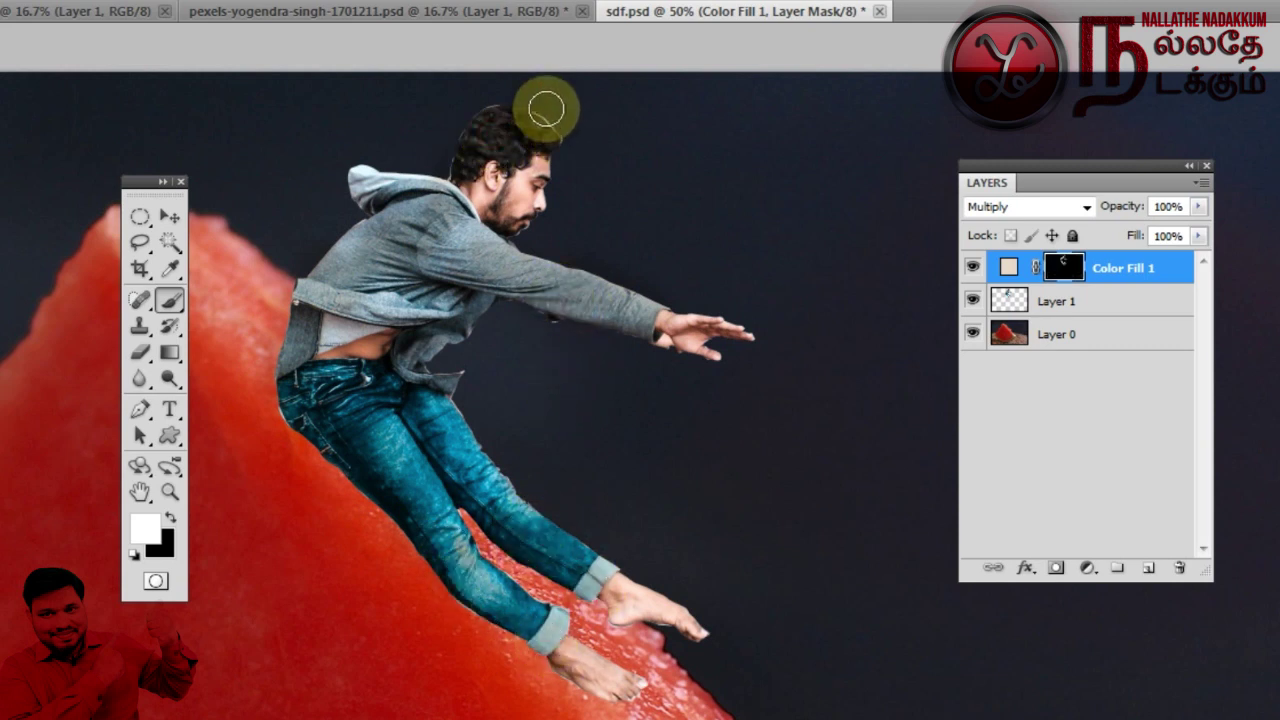
key(ctrl+i)
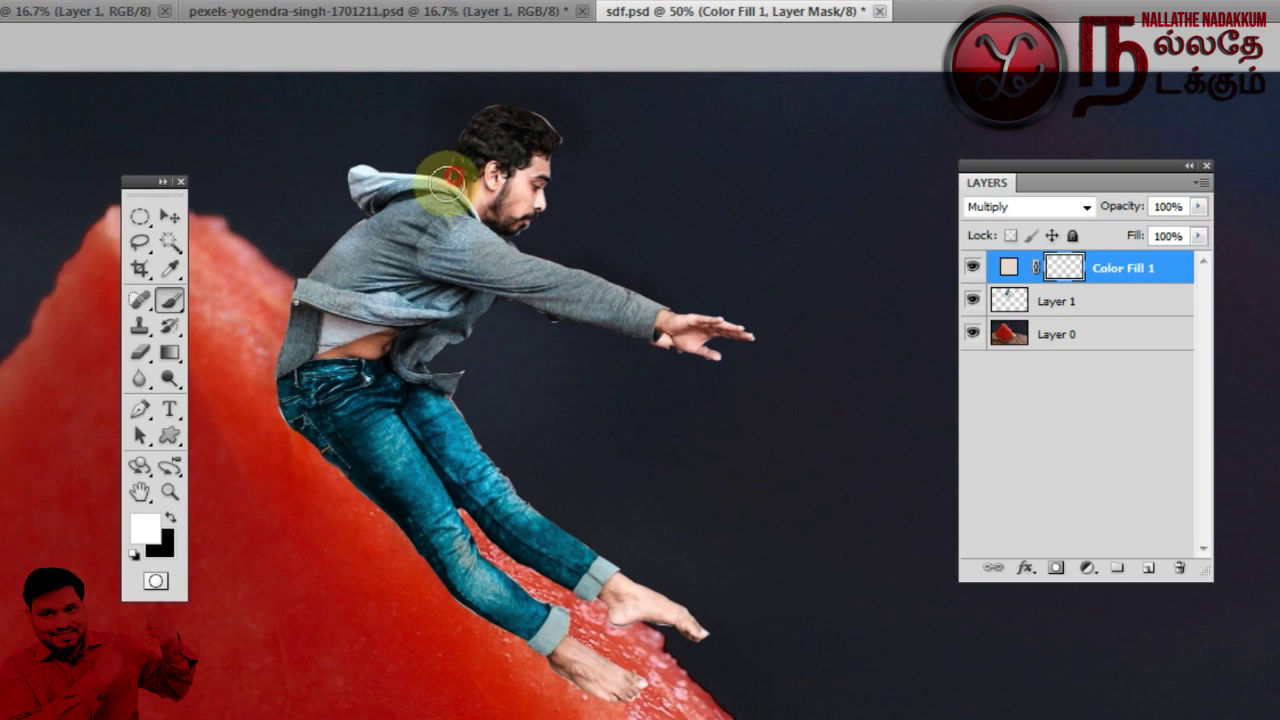
key(ctrl+i)
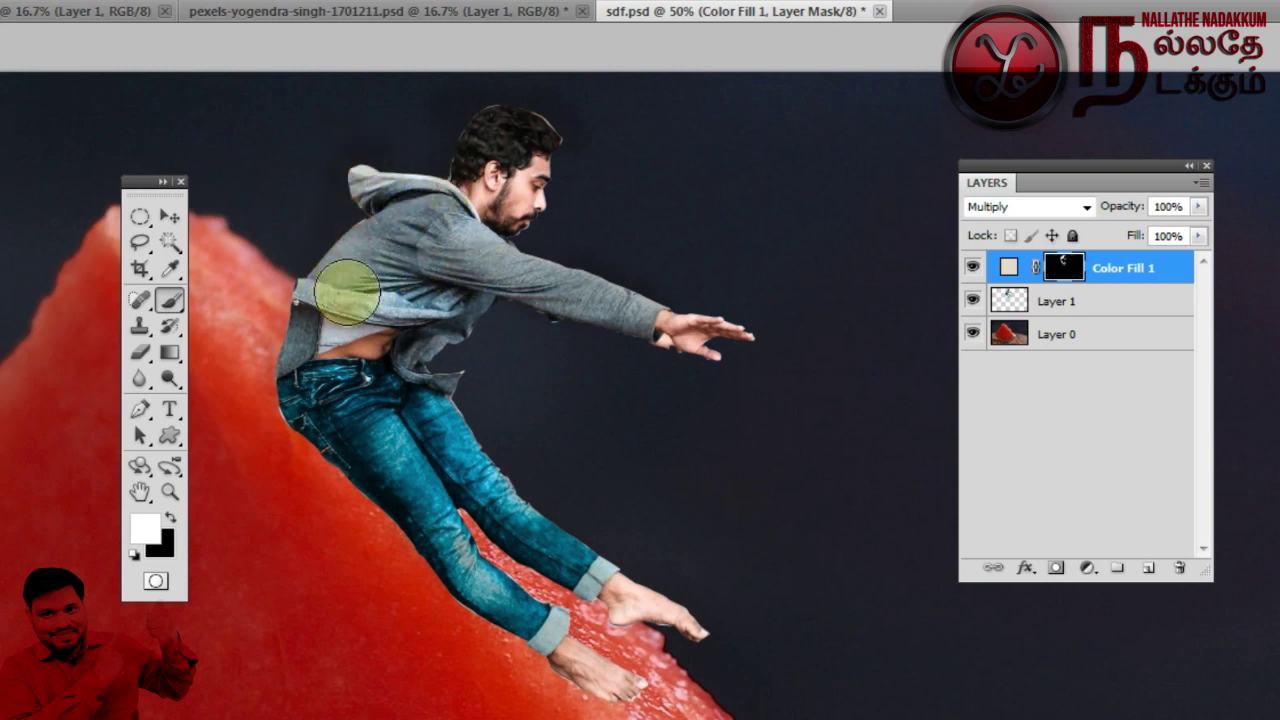
Repaint the beige tint along the man's forearm, waist and legs
drag(524, 315, 600, 318)
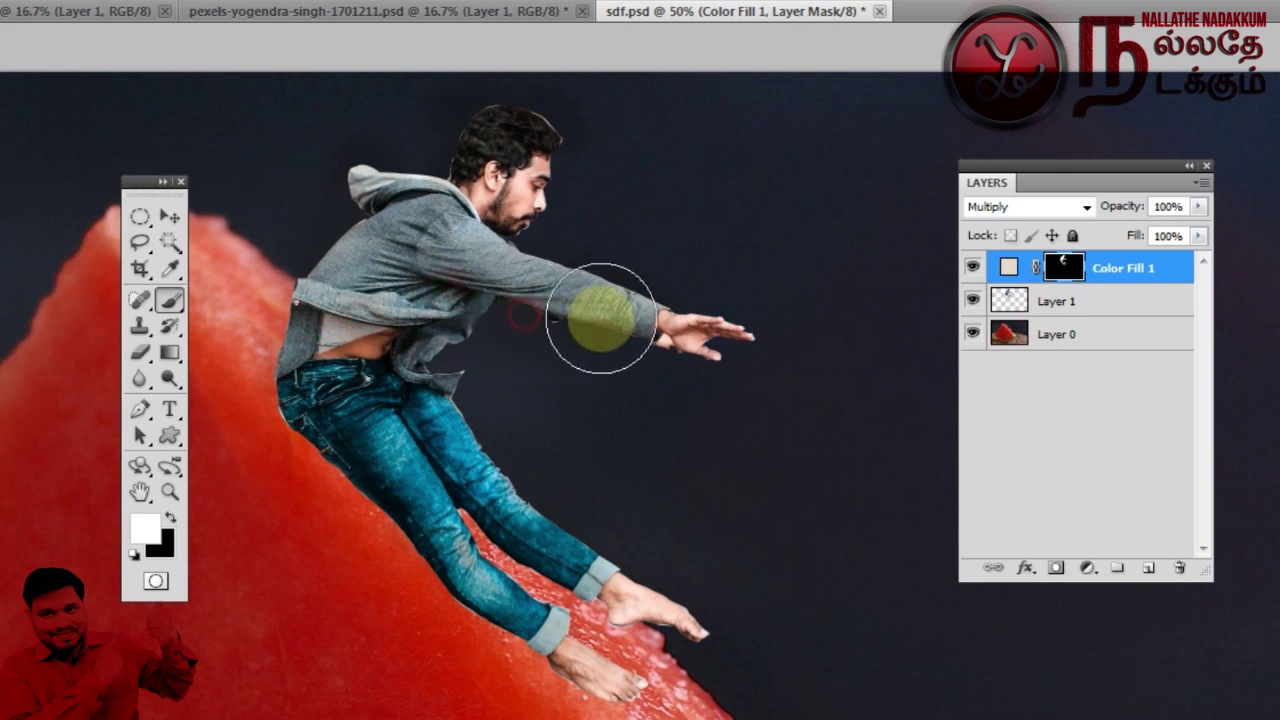
click(473, 375)
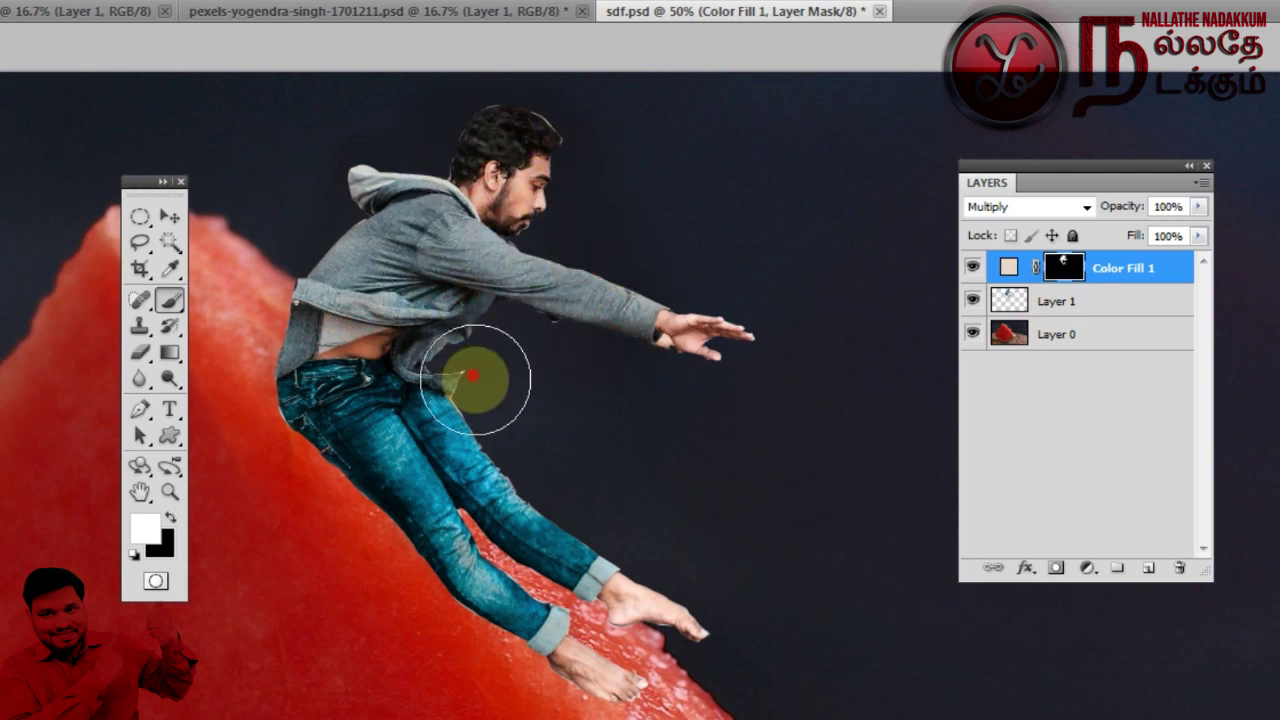
drag(473, 375, 586, 614)
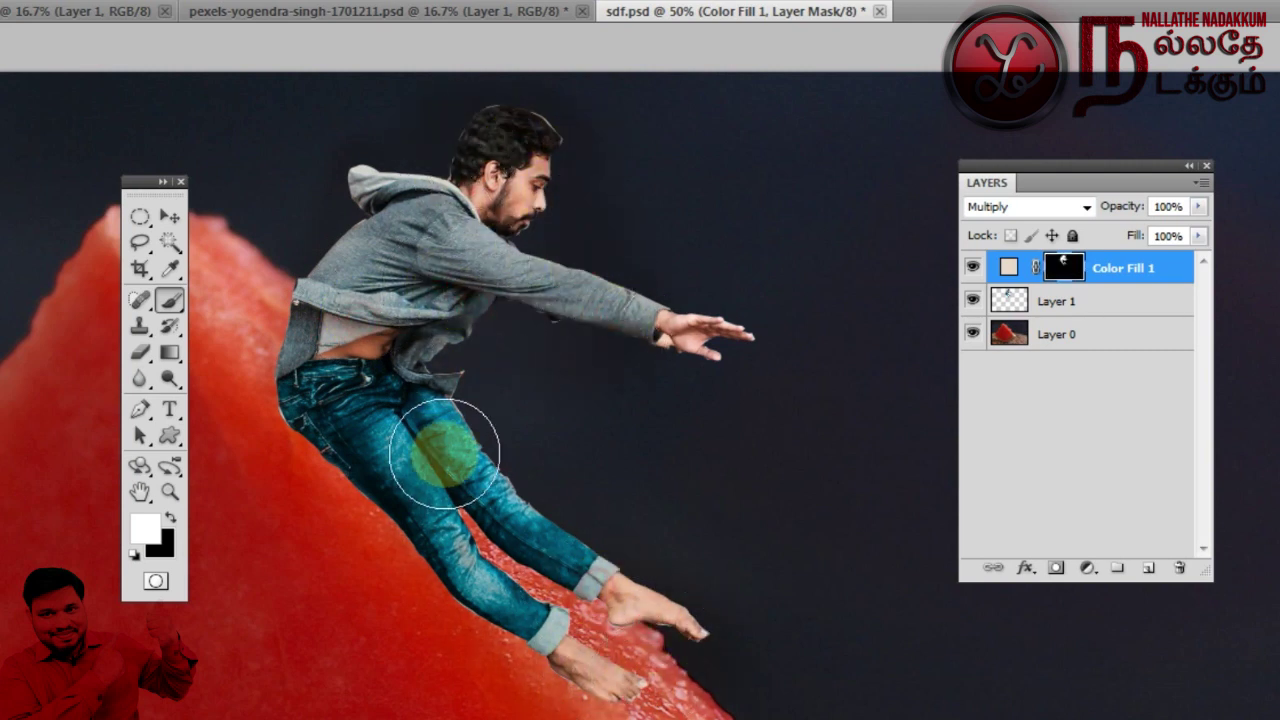
mouse_move(551, 300)
mouse_down()
mouse_move(627, 330)
mouse_move(335, 240)
mouse_move(527, 450)
mouse_up()
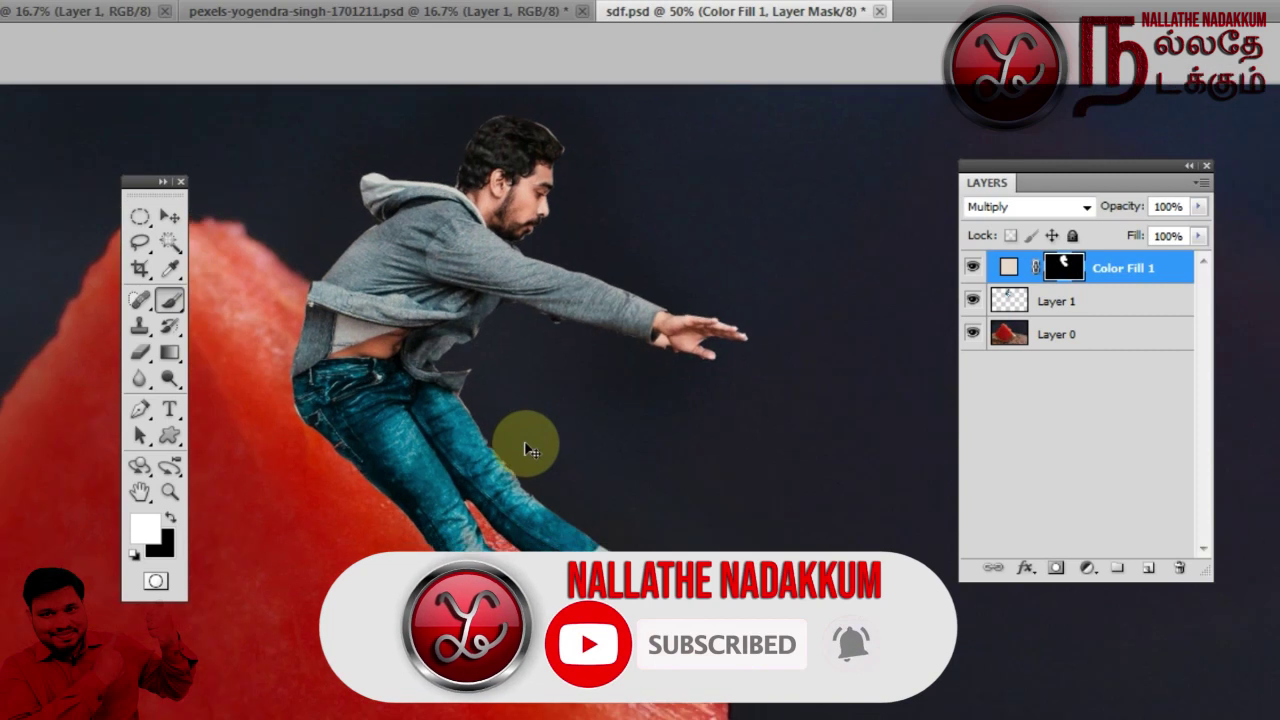
key(ctrl+minus)
Toggle Color Fill 1 on and off to compare the tint, then zoom in and select Layer 1
click(970, 268)
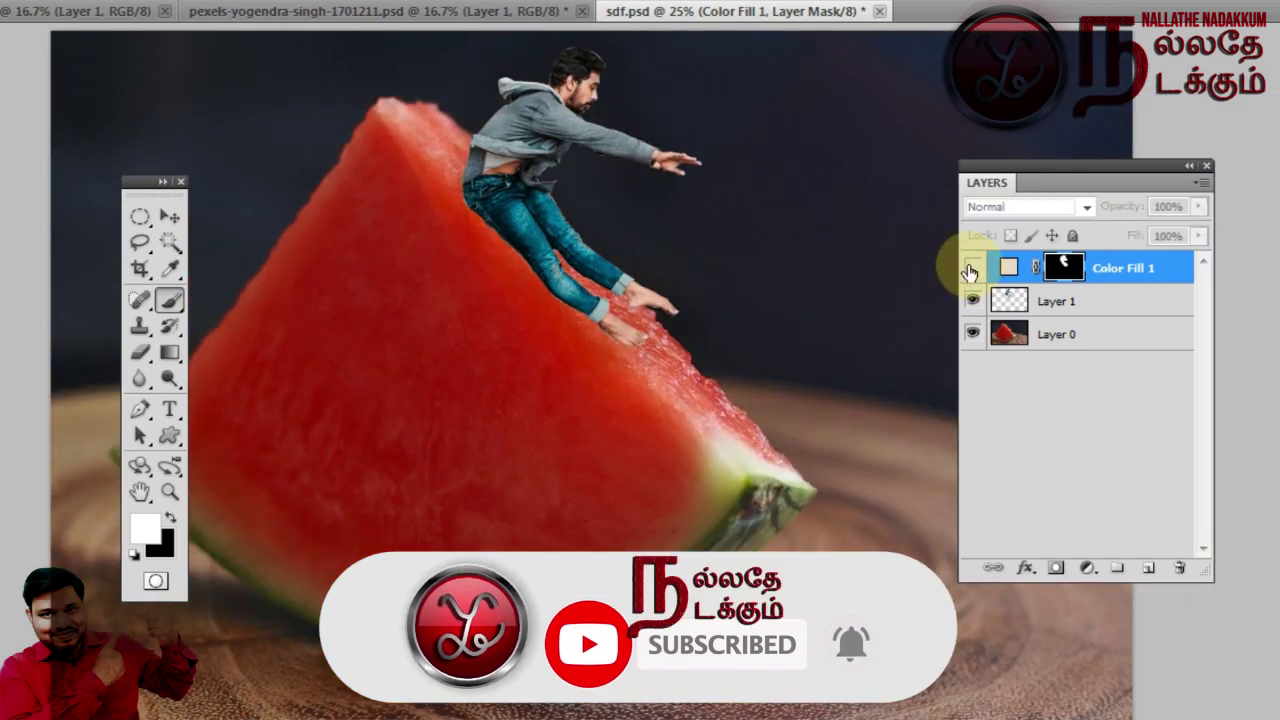
click(970, 268)
click(970, 268)
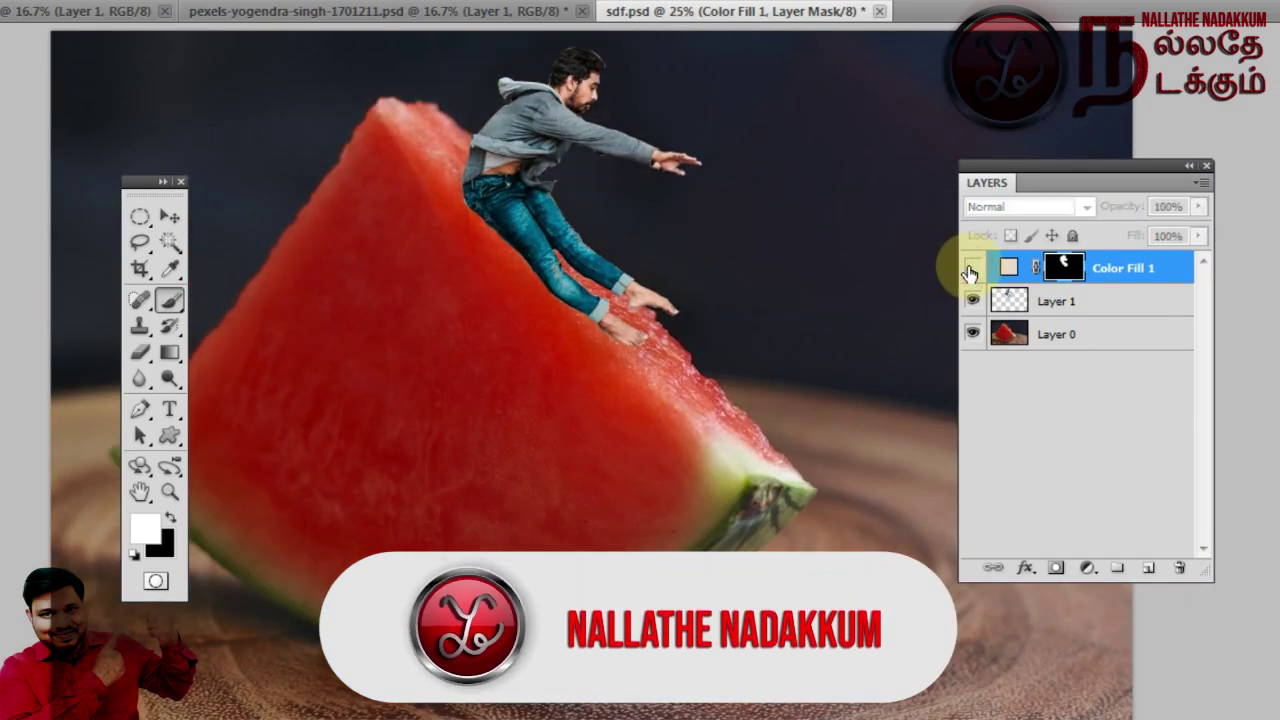
click(970, 268)
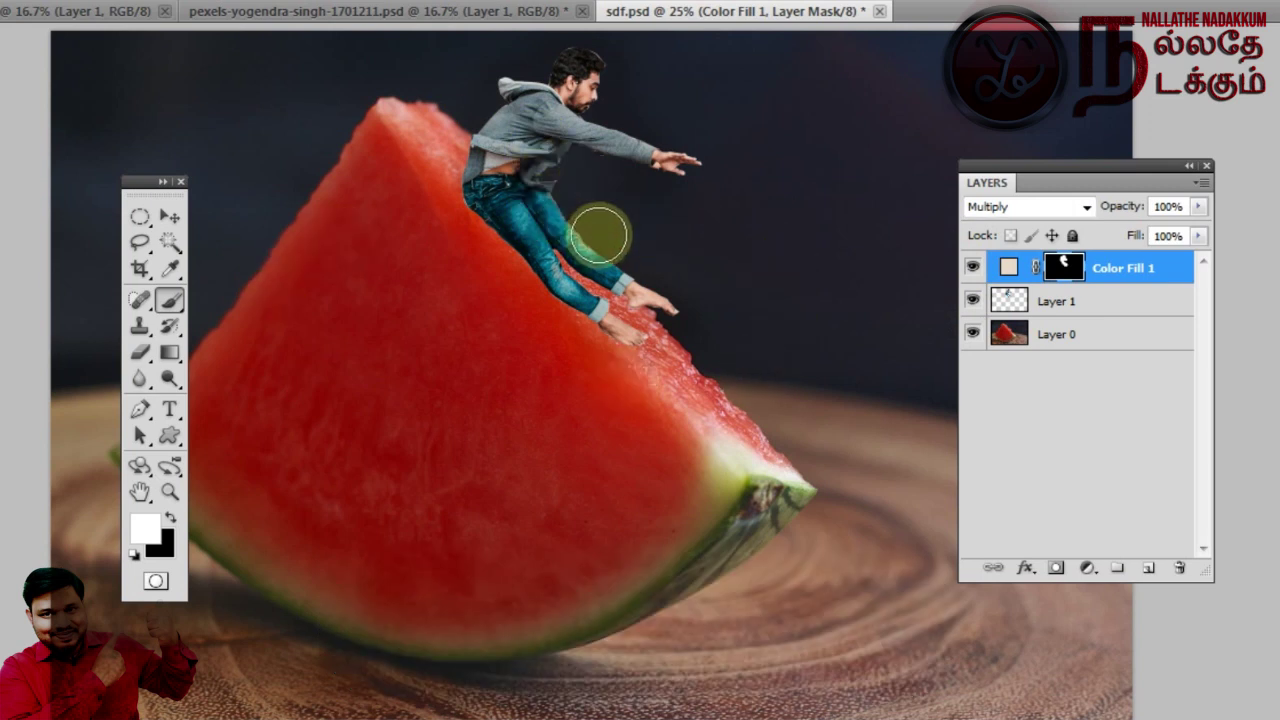
key(ctrl+plus)
key(ctrl+plus)
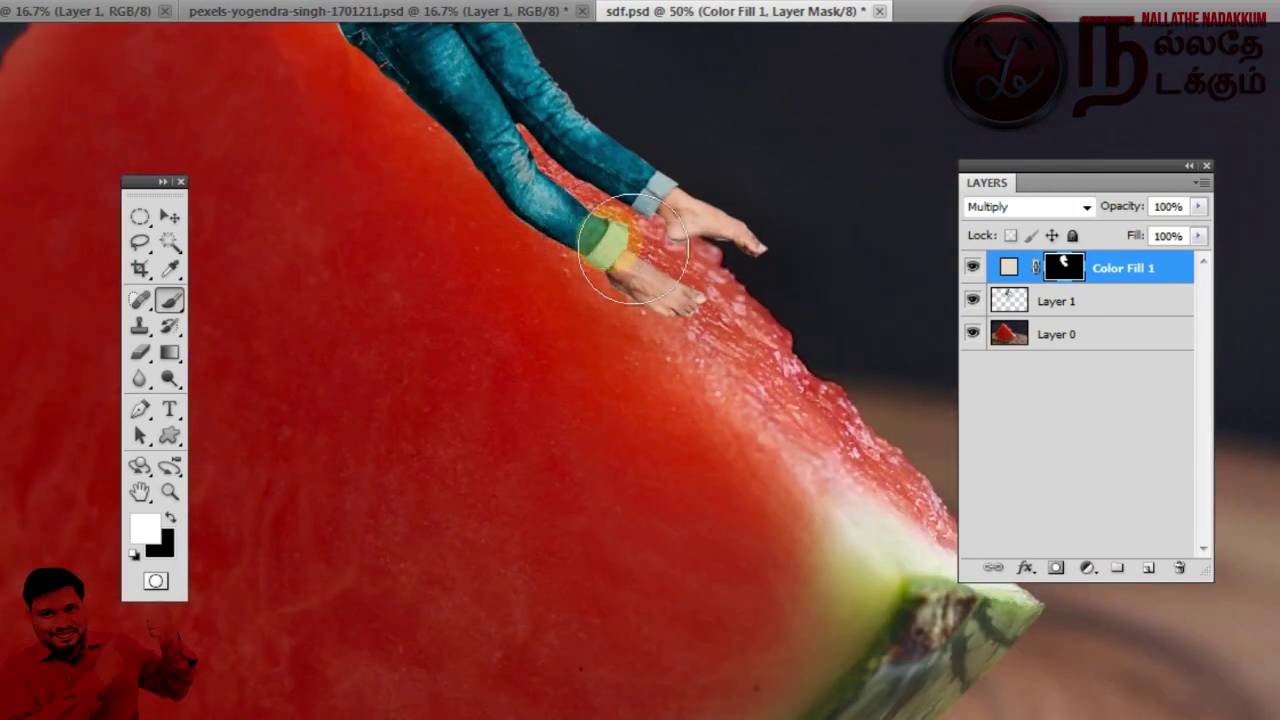
click(1012, 303)
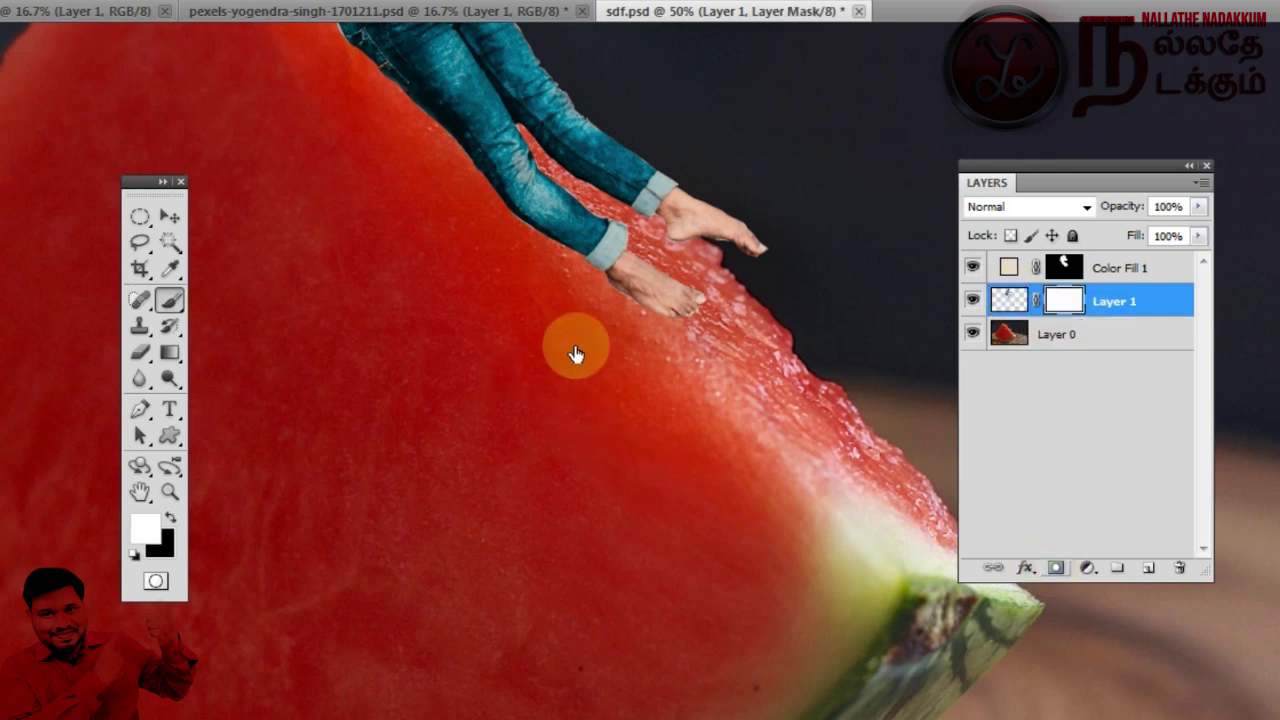
Paint black on Layer 1's mask along the upper foot and jeans' lower edge, then switch to white
drag(700, 346, 578, 406)
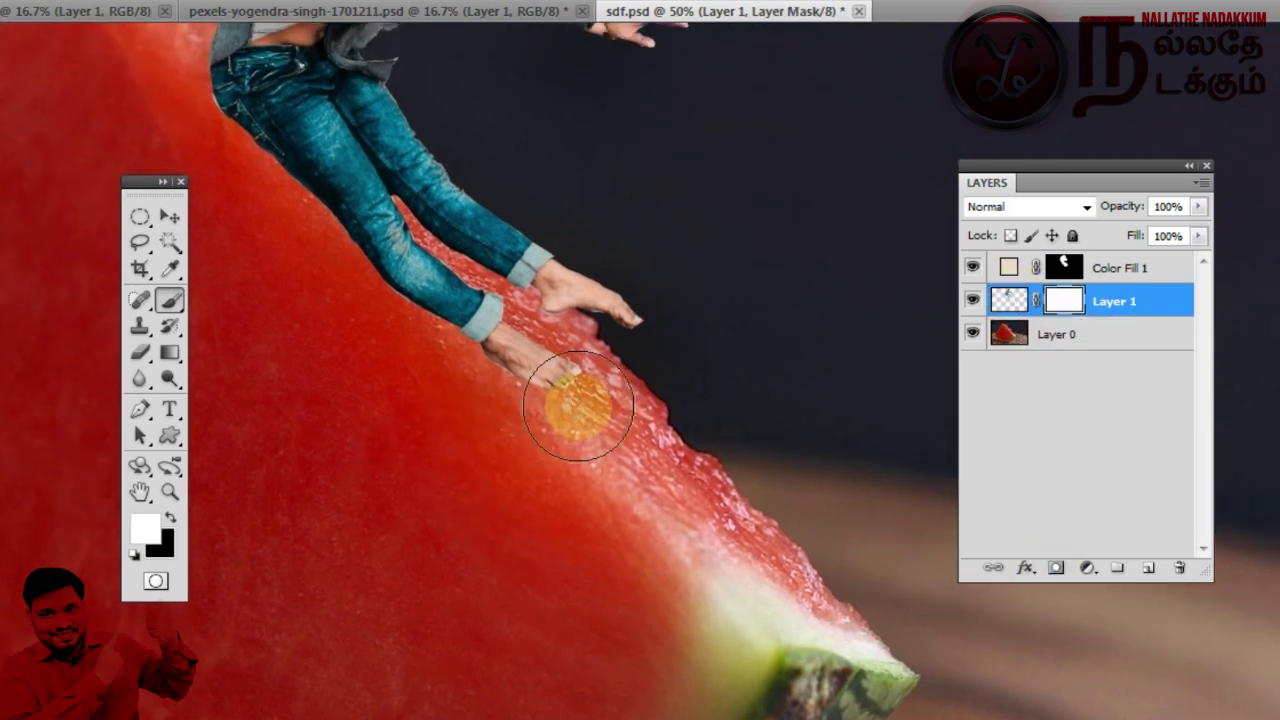
scroll(578, 405, up, 1)
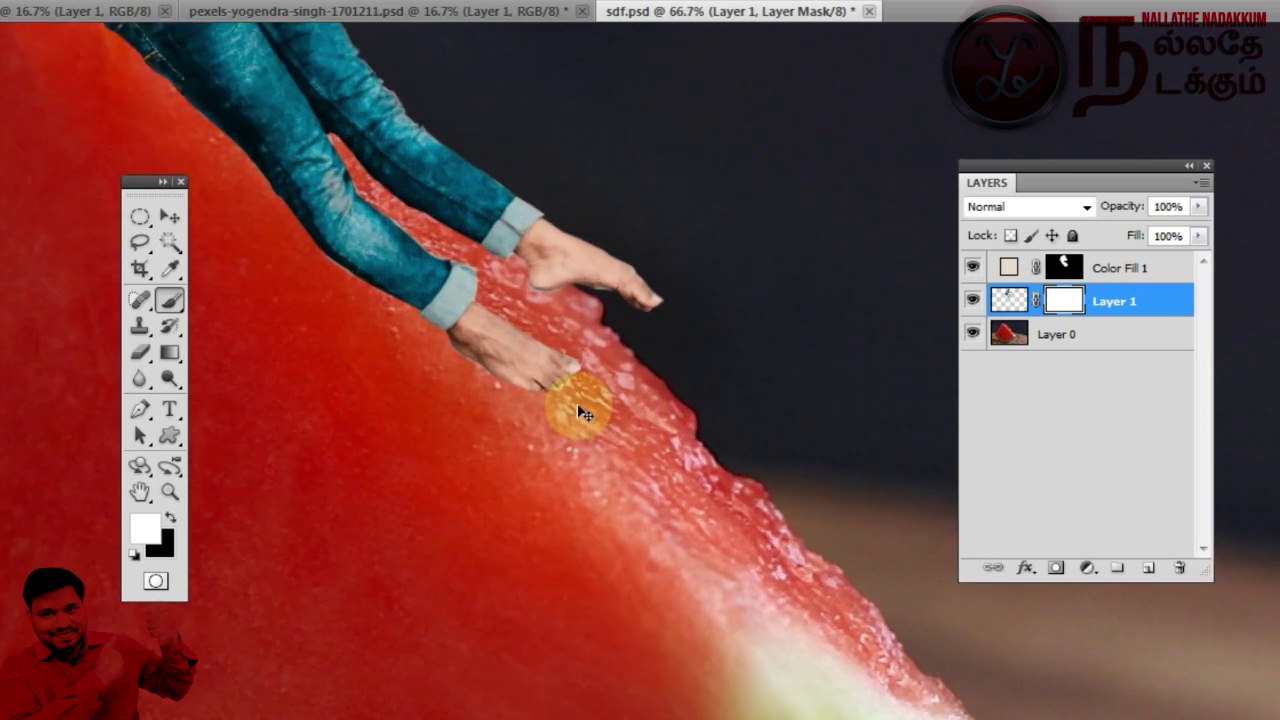
click(139, 325)
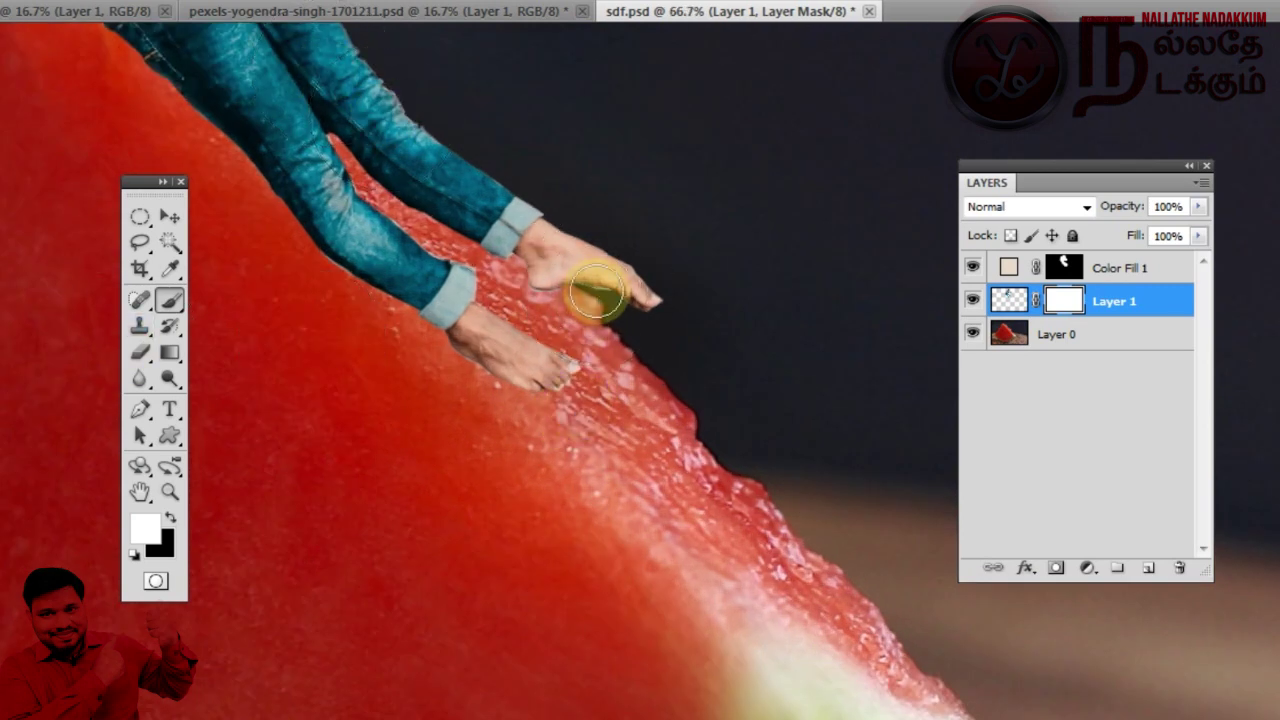
click(1062, 302)
click(145, 530)
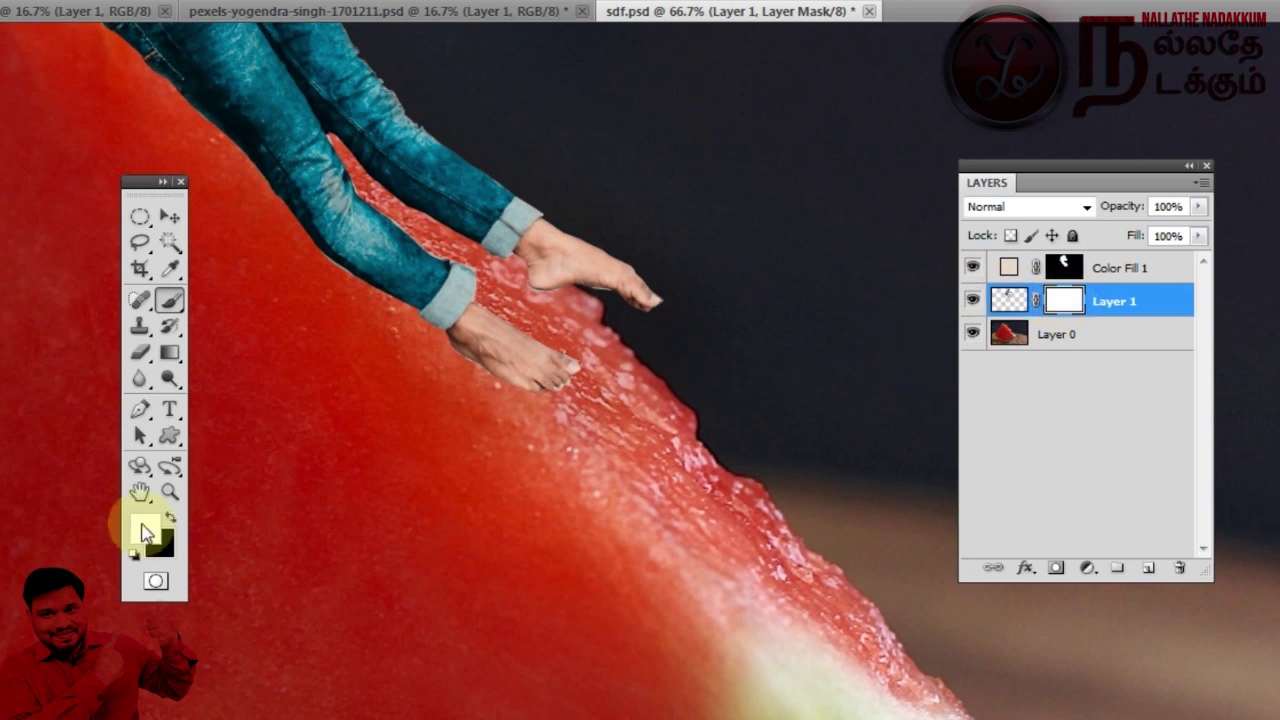
click(167, 520)
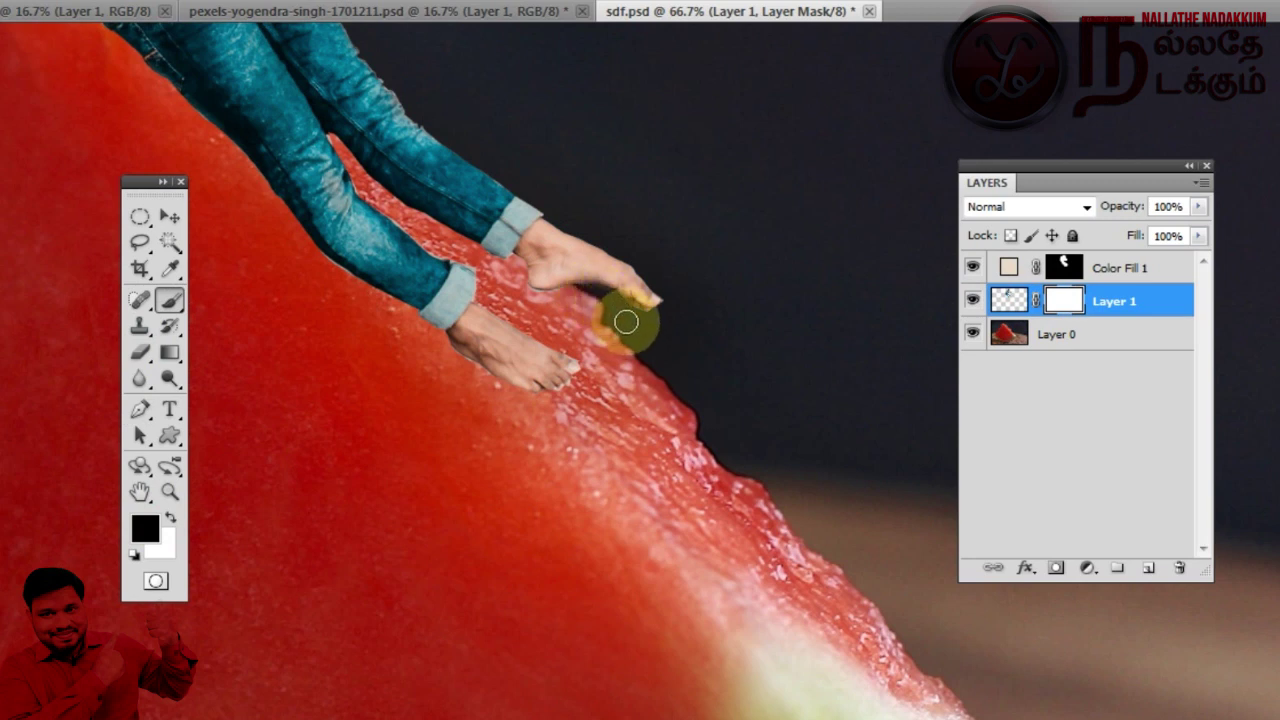
mouse_move(607, 301)
mouse_down()
mouse_move(586, 395)
mouse_move(571, 343)
mouse_move(500, 303)
mouse_move(514, 300)
mouse_move(600, 377)
mouse_up()
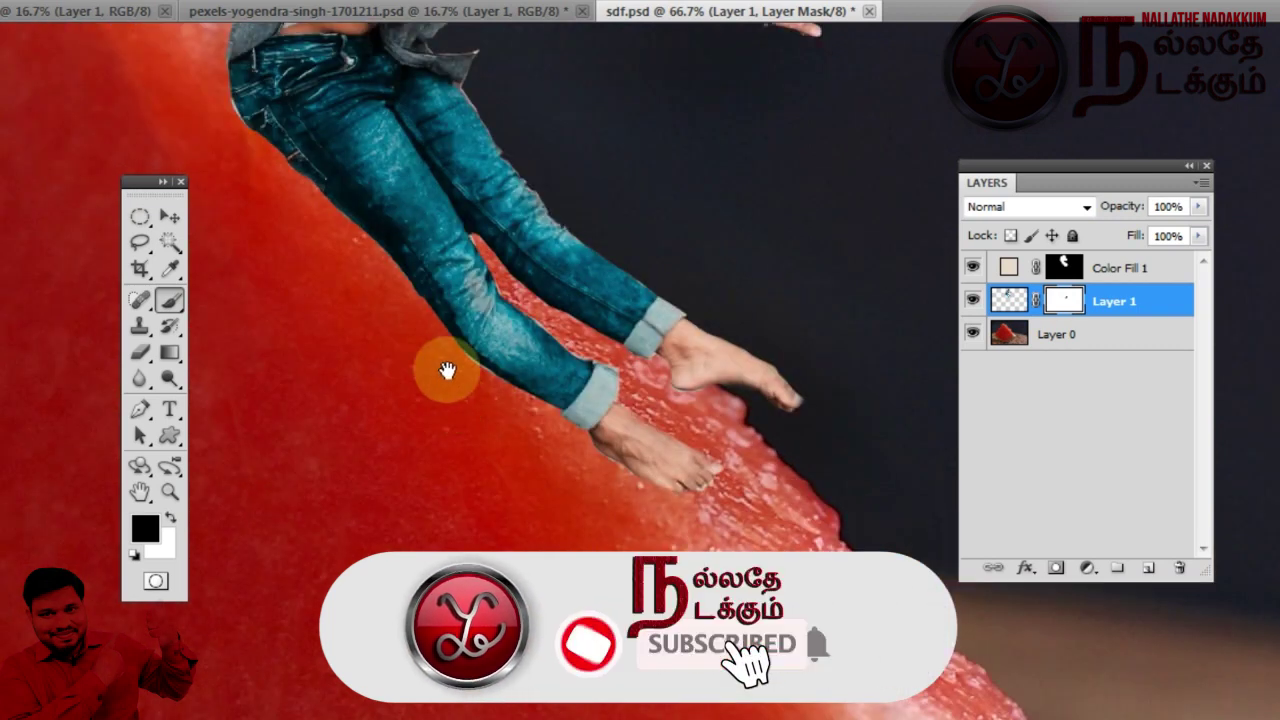
drag(351, 349, 447, 403)
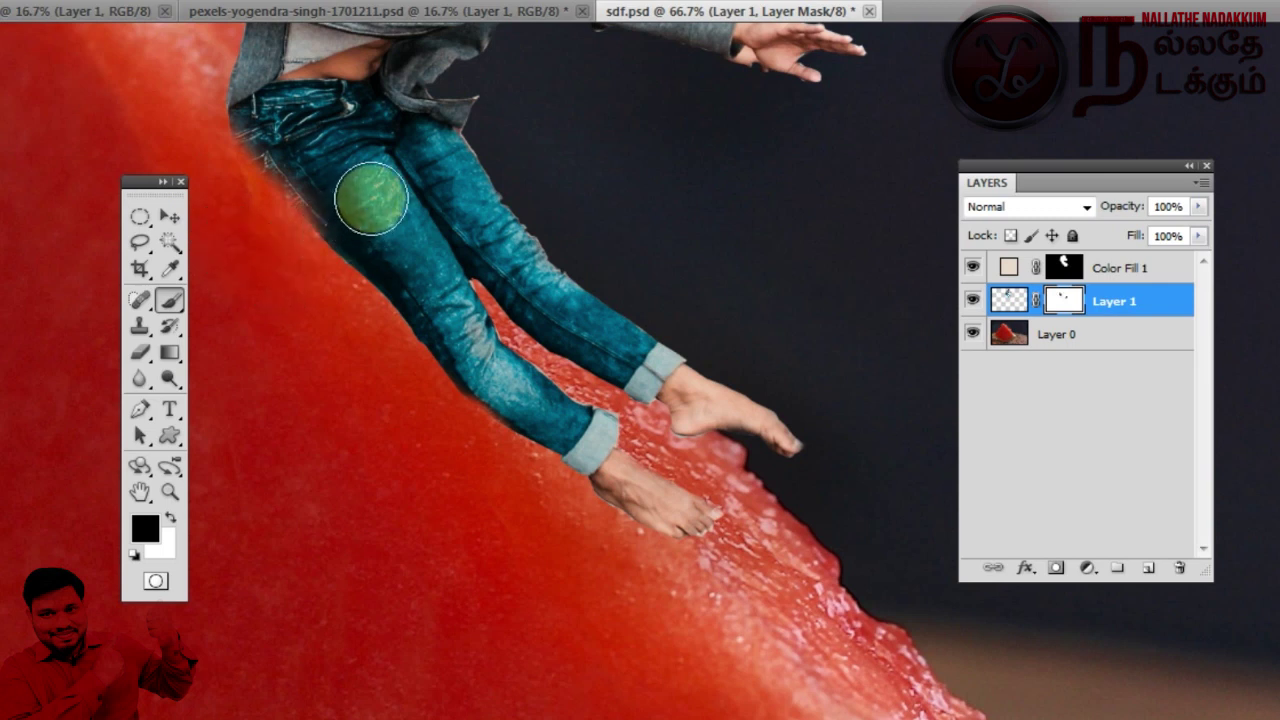
key(x)
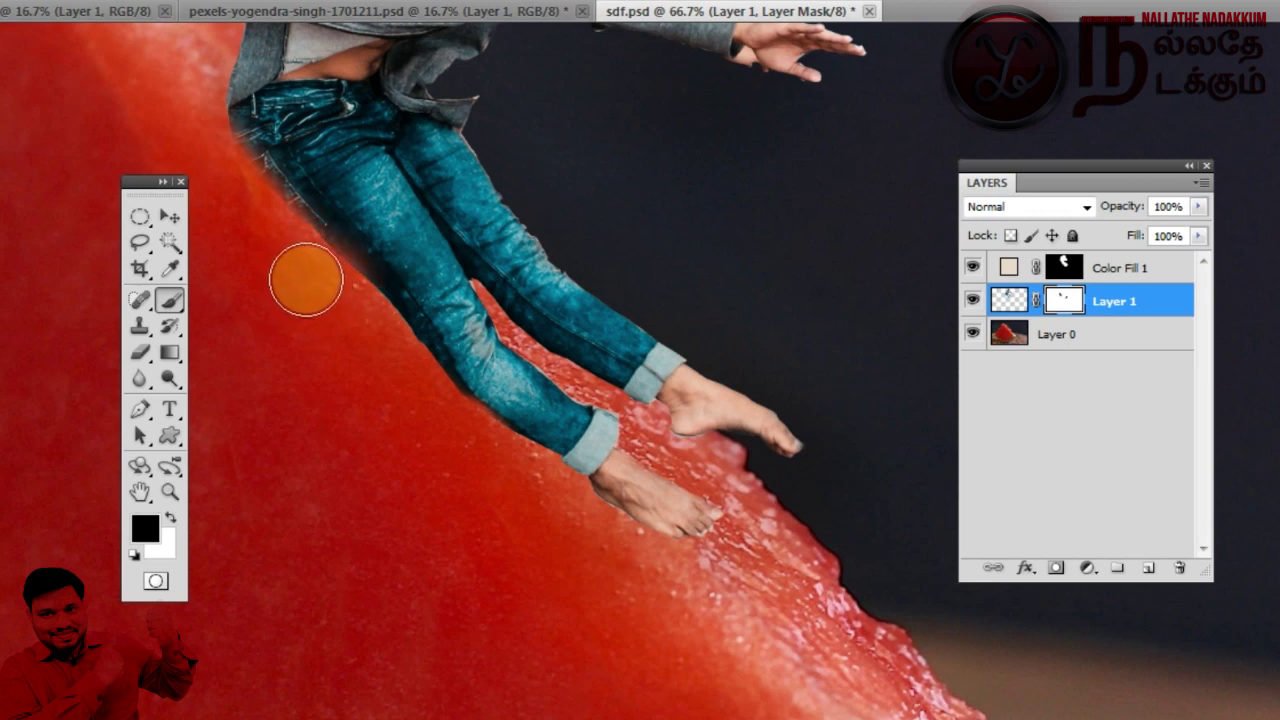
drag(386, 243, 443, 391)
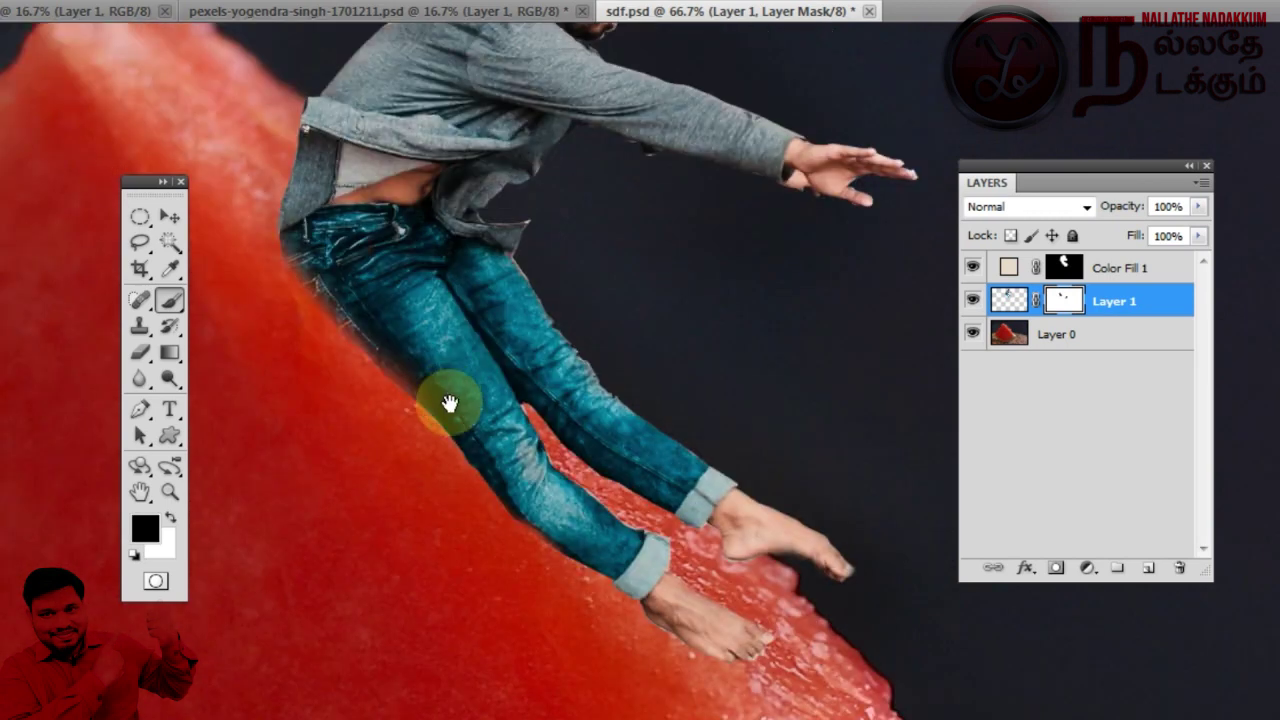
Mask out the rough edge around the man's neck and pan down to his feet
drag(286, 310, 272, 298)
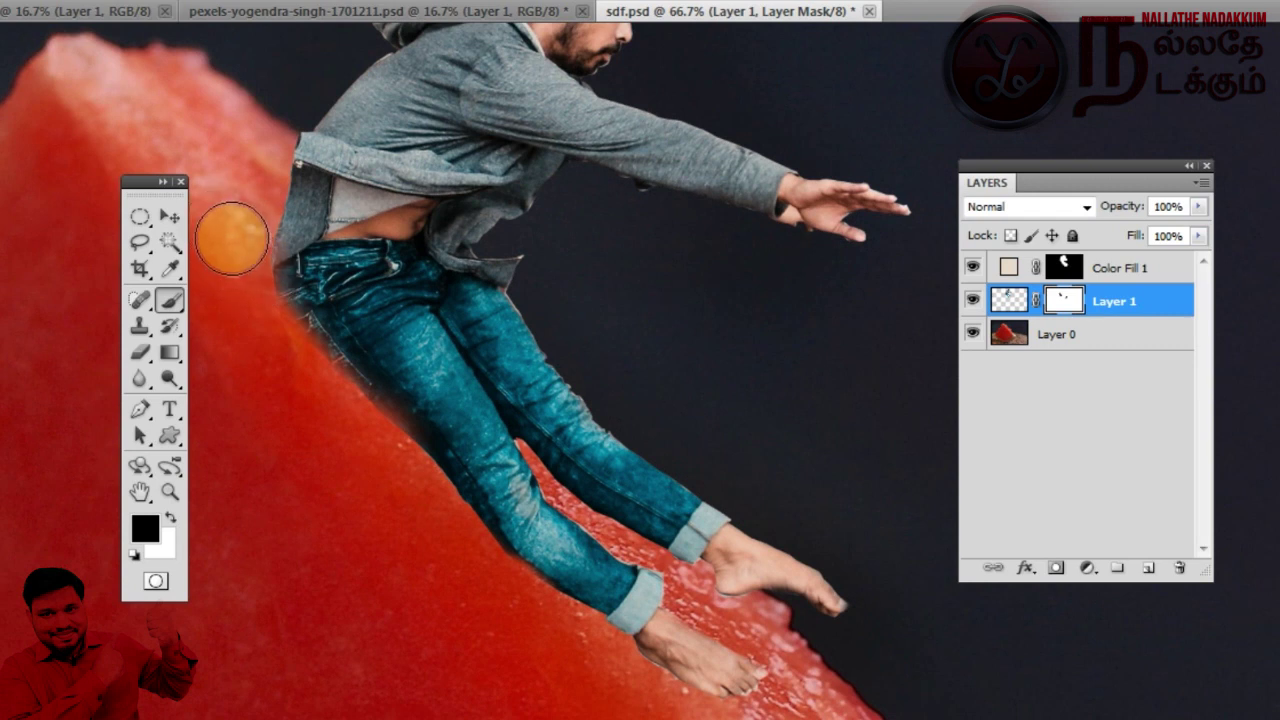
scroll(303, 375, up, 5)
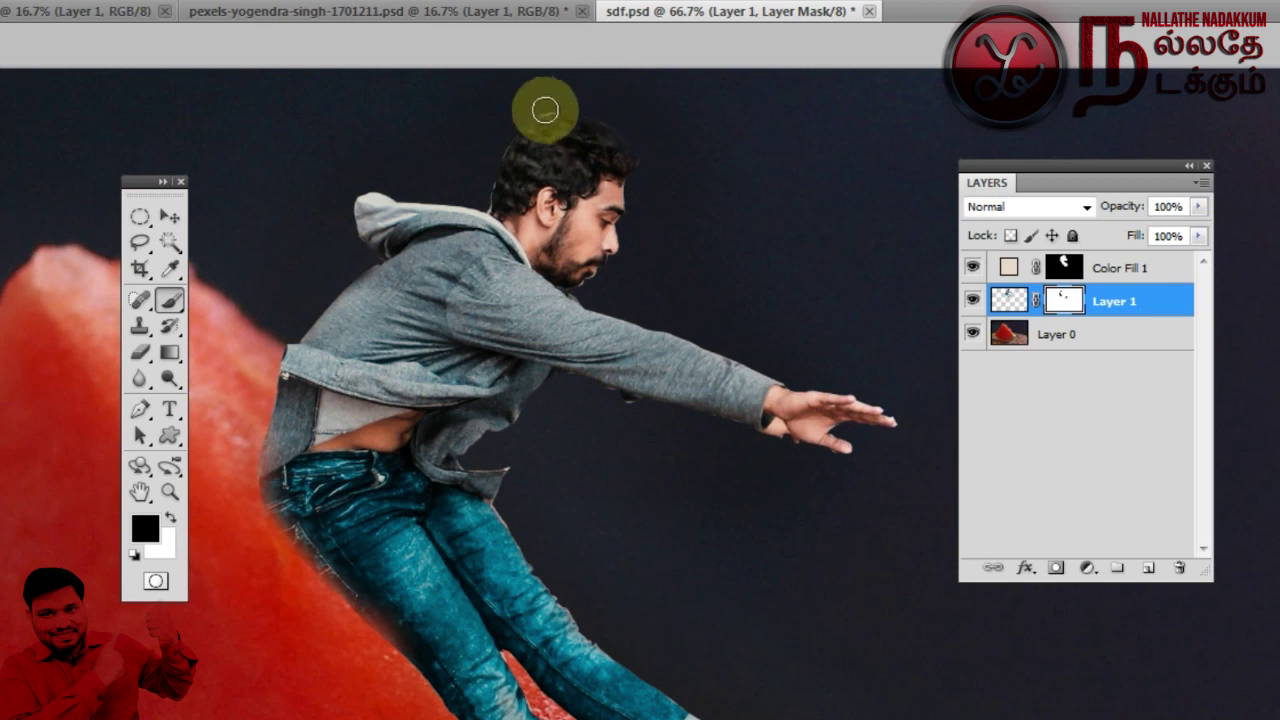
drag(480, 148, 473, 164)
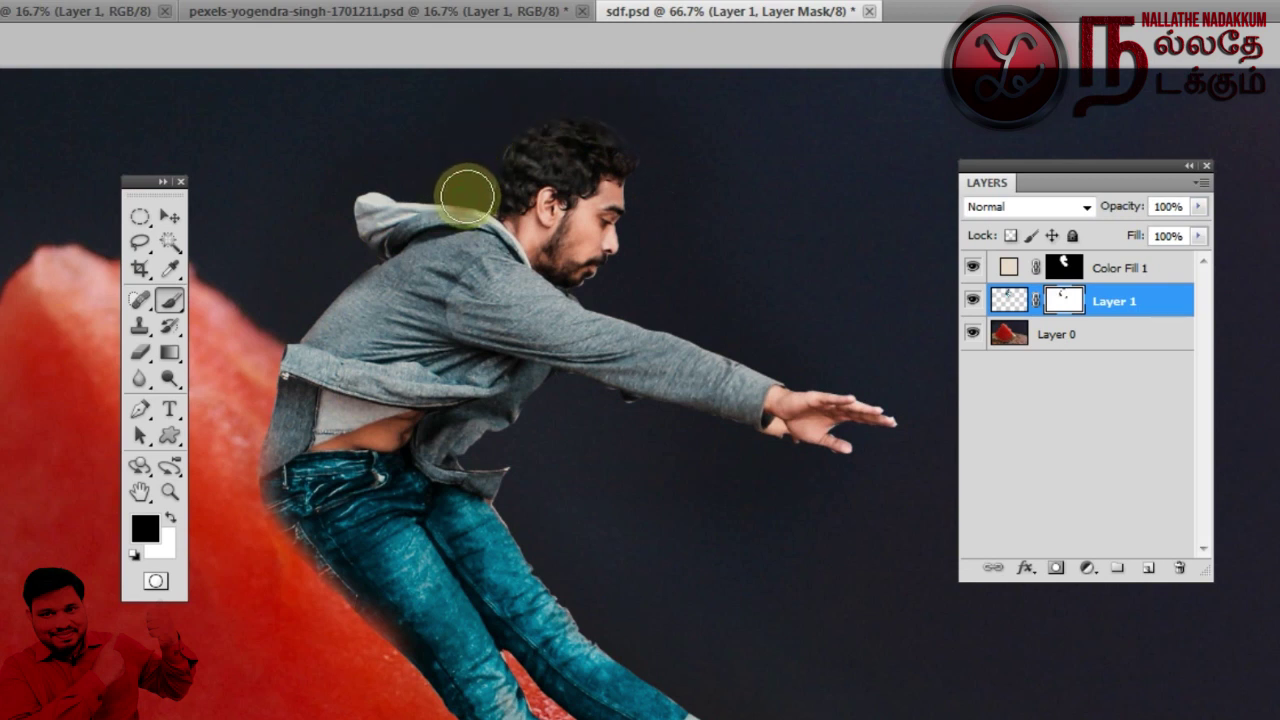
drag(801, 349, 858, 370)
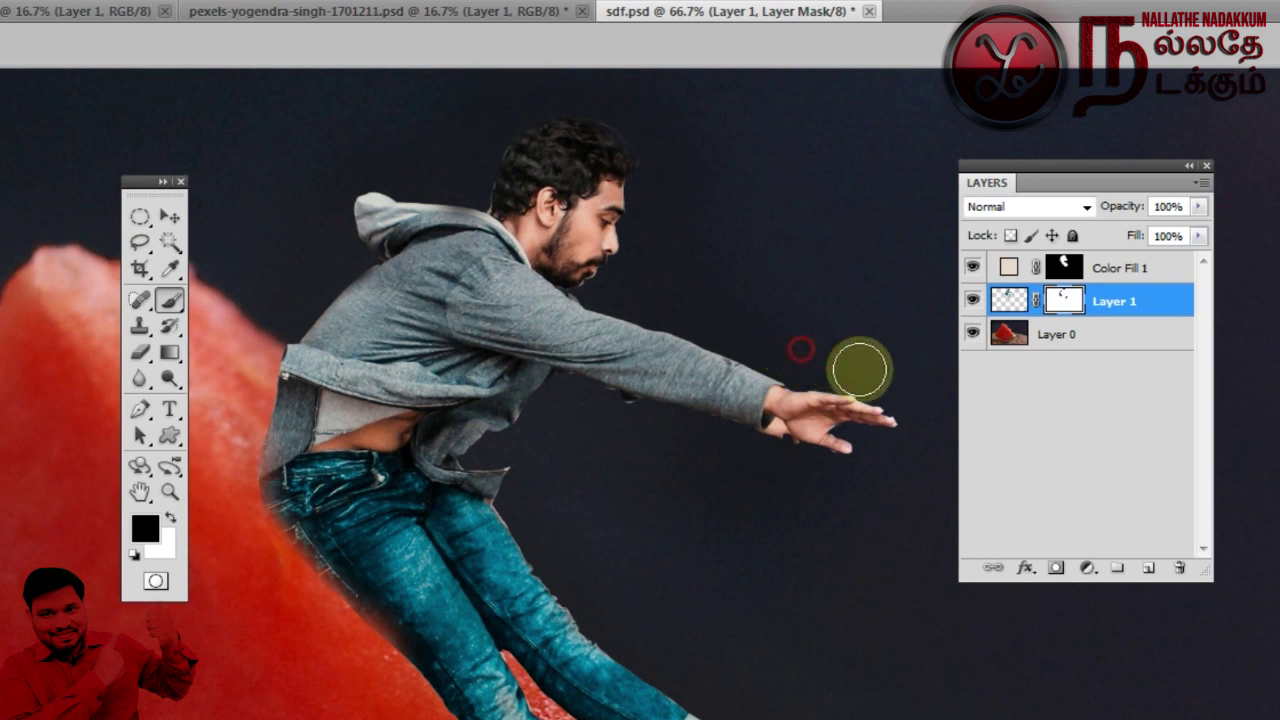
drag(817, 531, 623, 443)
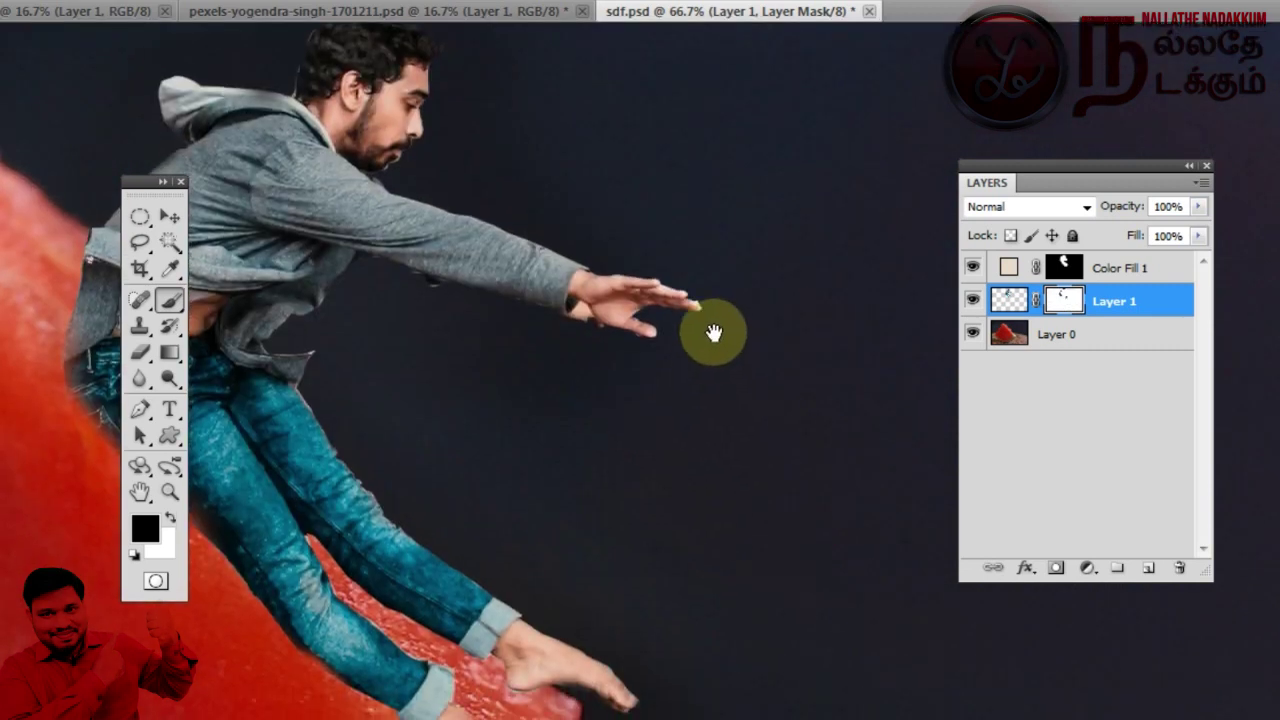
drag(713, 333, 697, 260)
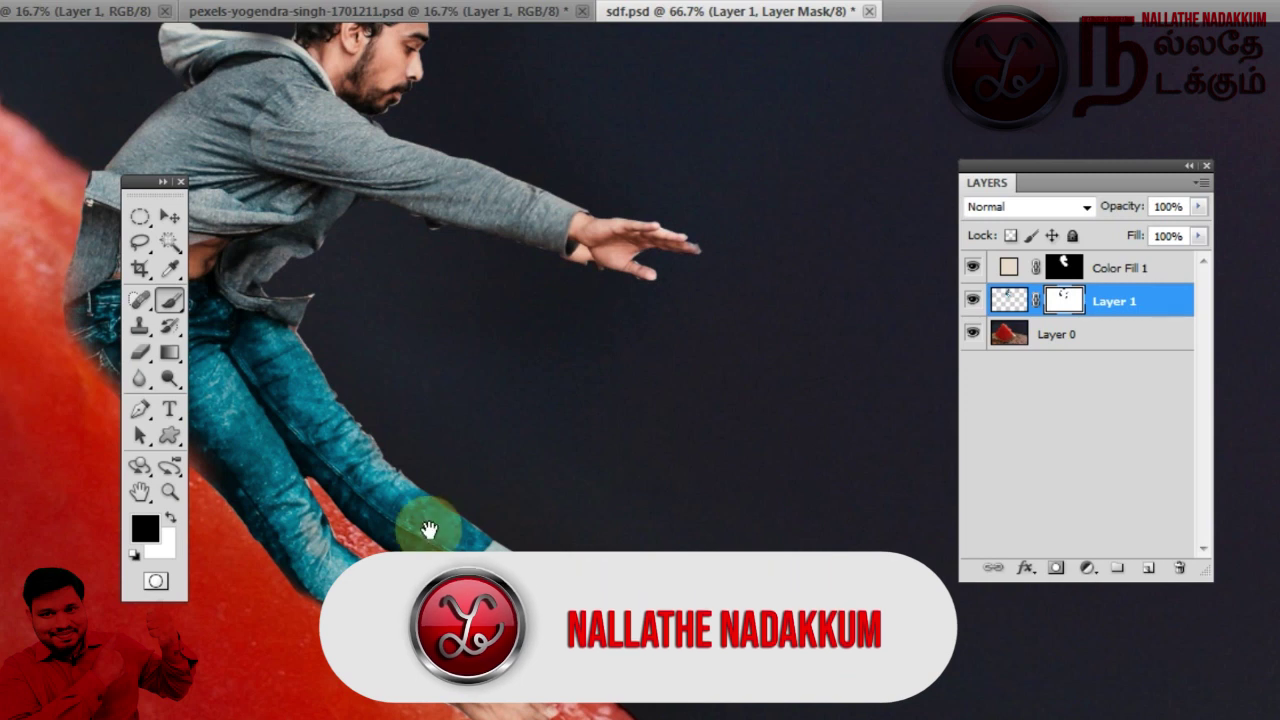
Hide the fringe along the leg's underside and jacket edge, then zoom in on the hand
drag(459, 623, 414, 443)
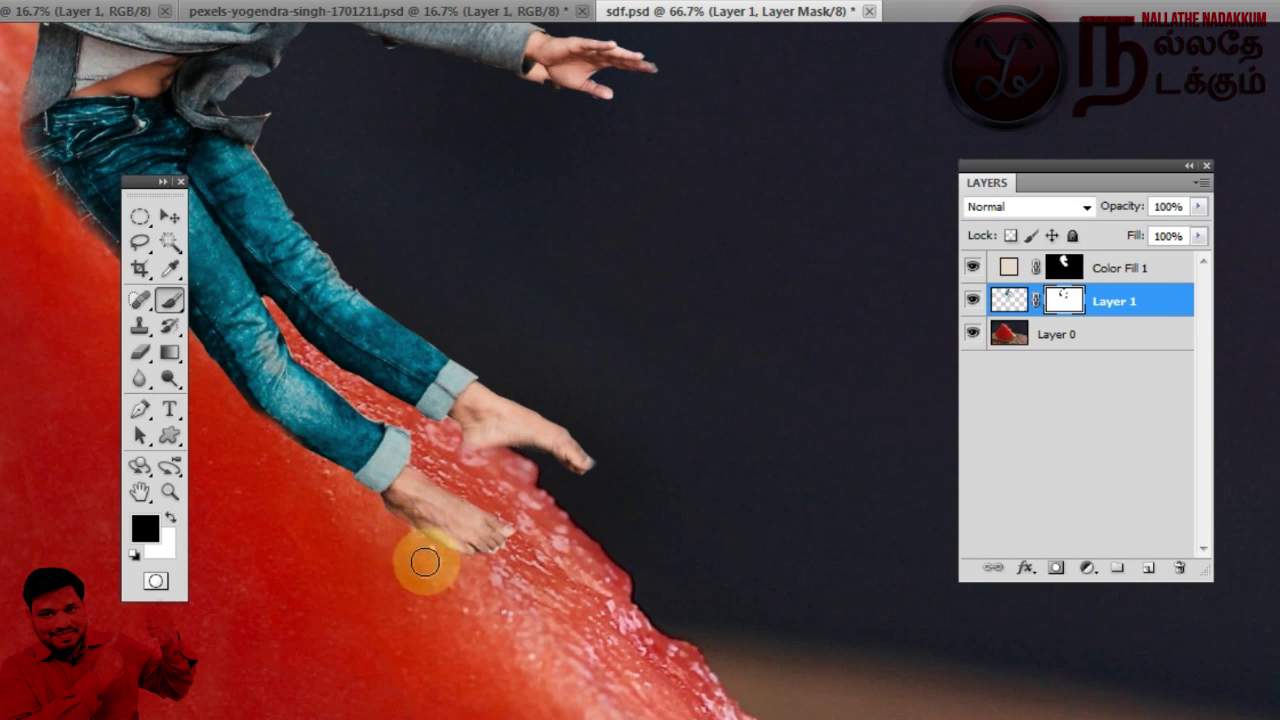
mouse_move(443, 409)
mouse_down()
mouse_move(514, 504)
mouse_move(417, 469)
mouse_up()
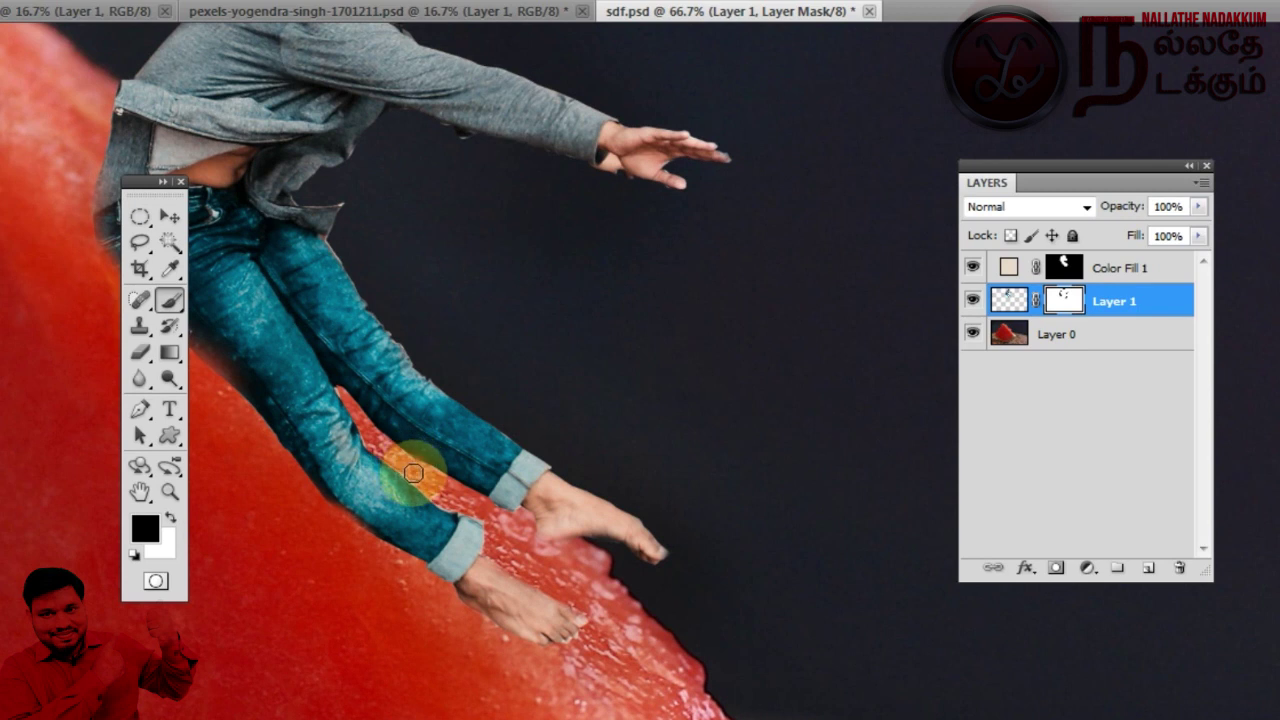
mouse_move(457, 508)
mouse_down()
mouse_move(365, 383)
mouse_move(386, 300)
mouse_move(414, 349)
mouse_move(326, 229)
mouse_move(449, 374)
mouse_up()
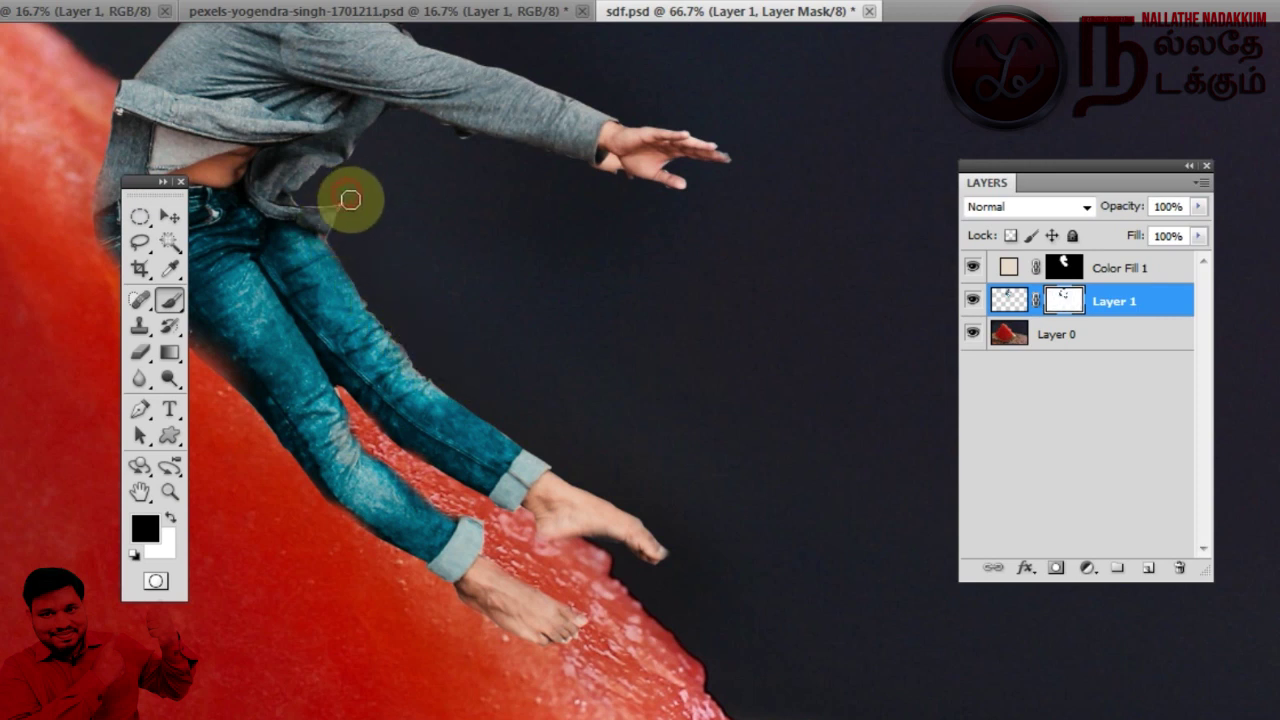
mouse_move(360, 194)
mouse_down()
mouse_move(360, 162)
mouse_move(666, 189)
mouse_move(678, 158)
mouse_up()
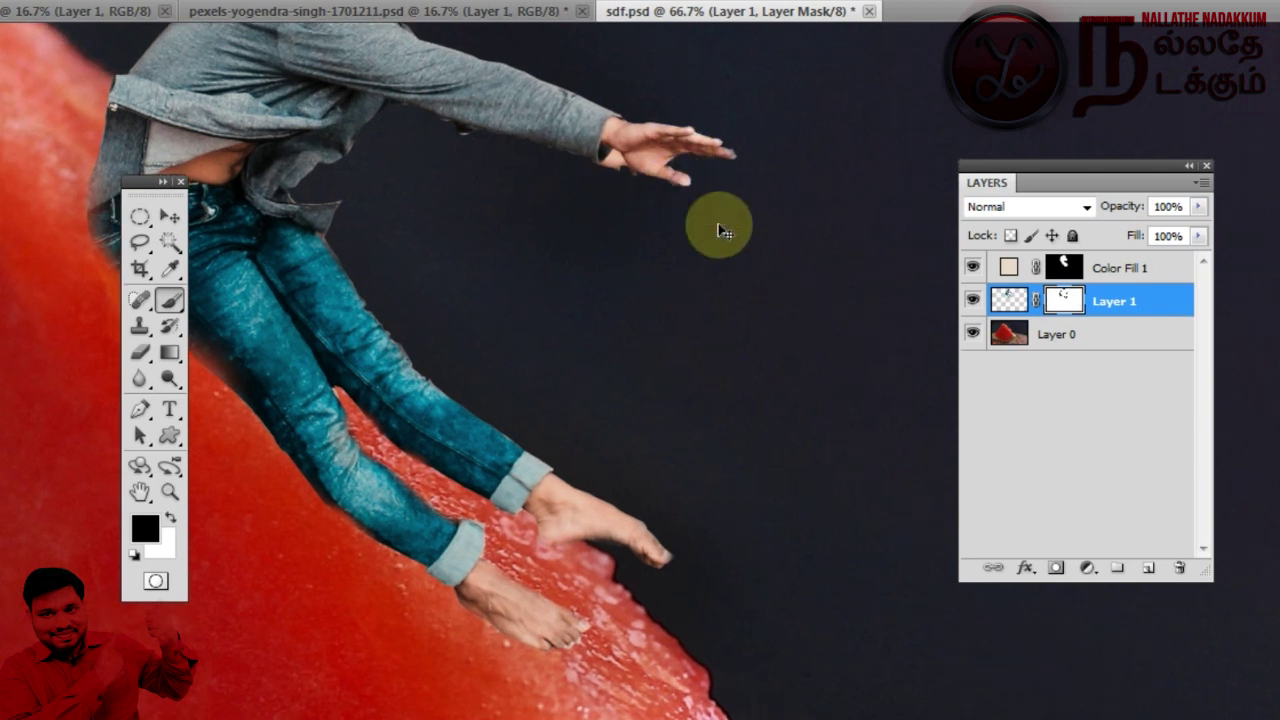
key(ctrl+plus)
key(ctrl+plus)
key(ctrl+plus)
drag(597, 495, 697, 303)
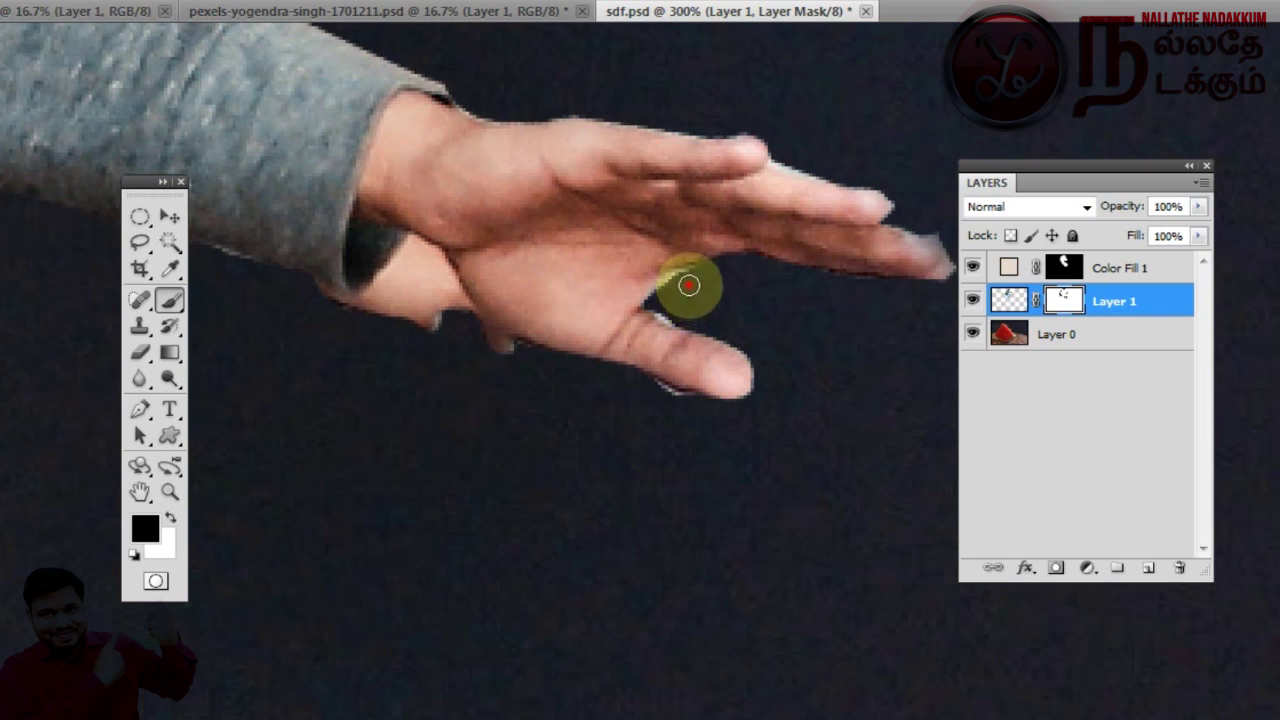
Paint black on Layer 1's mask to clean the thumb, palm and finger edges
mouse_move(669, 288)
mouse_down()
mouse_move(684, 281)
mouse_move(666, 306)
mouse_move(637, 283)
mouse_move(686, 286)
mouse_move(663, 389)
mouse_move(689, 409)
mouse_move(644, 397)
mouse_move(686, 408)
mouse_up()
key(x)
click(157, 581)
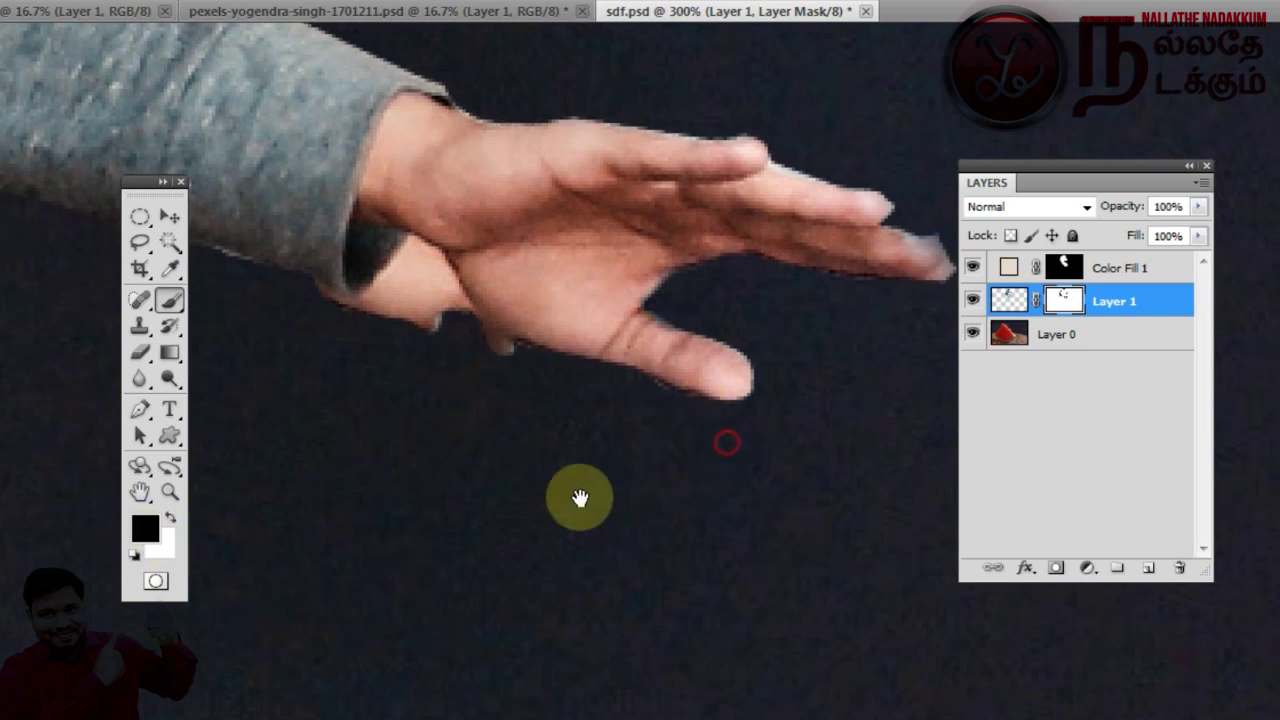
drag(725, 440, 488, 537)
mouse_move(695, 315)
mouse_down()
mouse_move(729, 349)
mouse_move(706, 331)
mouse_move(674, 383)
mouse_move(634, 266)
mouse_move(548, 249)
mouse_move(608, 263)
mouse_move(555, 241)
mouse_up()
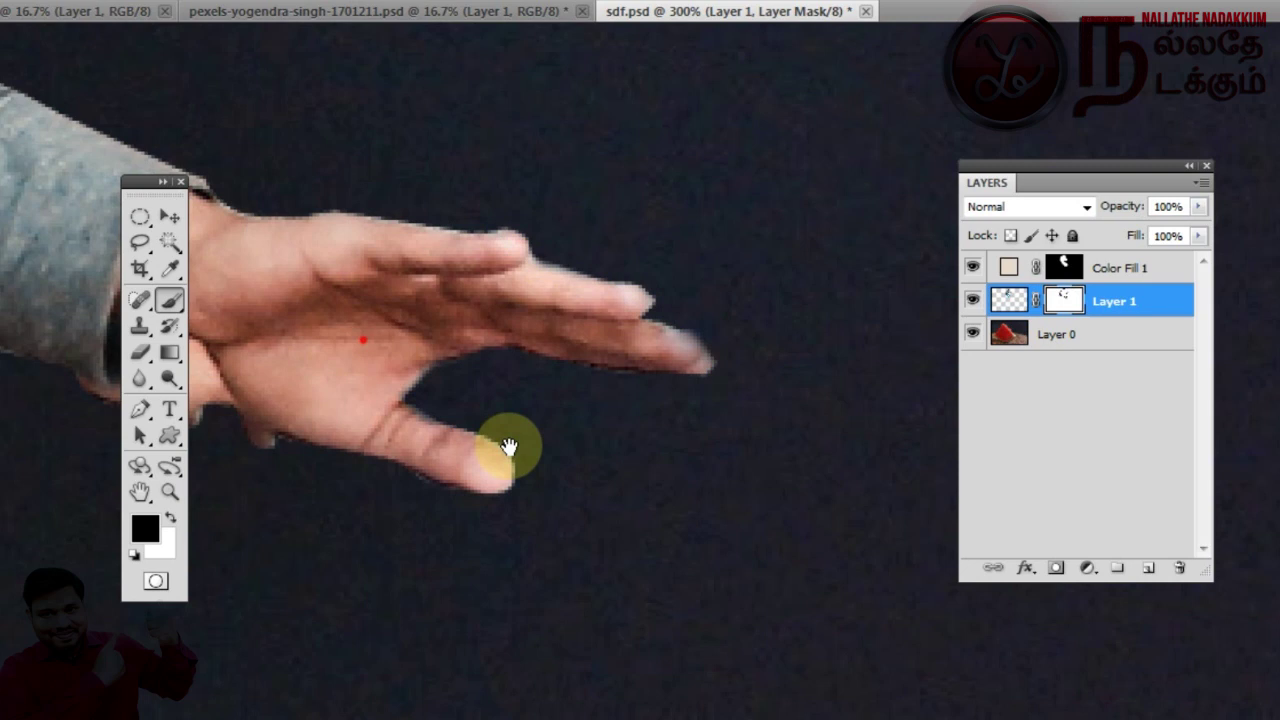
Hide the fringe along the wrist, lower hand and lower sleeve edges with black
drag(508, 442, 703, 590)
mouse_move(477, 340)
mouse_down()
mouse_move(437, 349)
mouse_move(510, 338)
mouse_move(606, 354)
mouse_up()
drag(433, 530, 415, 581)
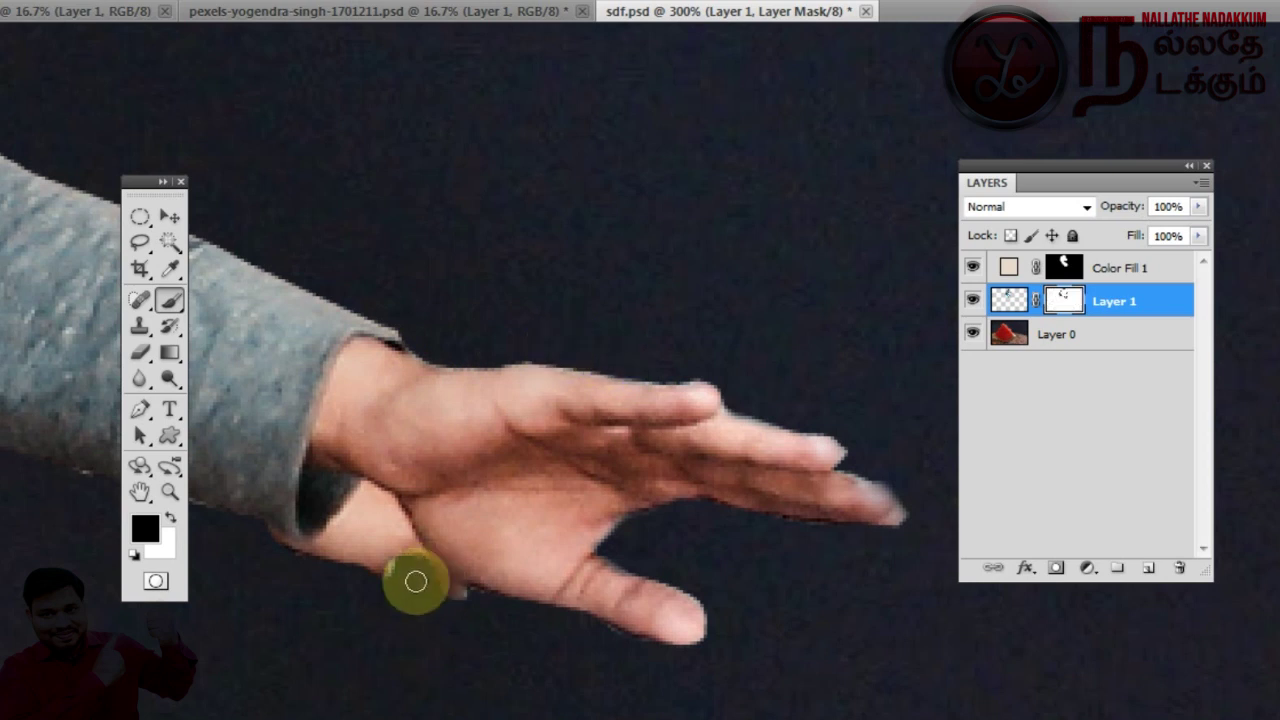
scroll(400, 590, left, 5)
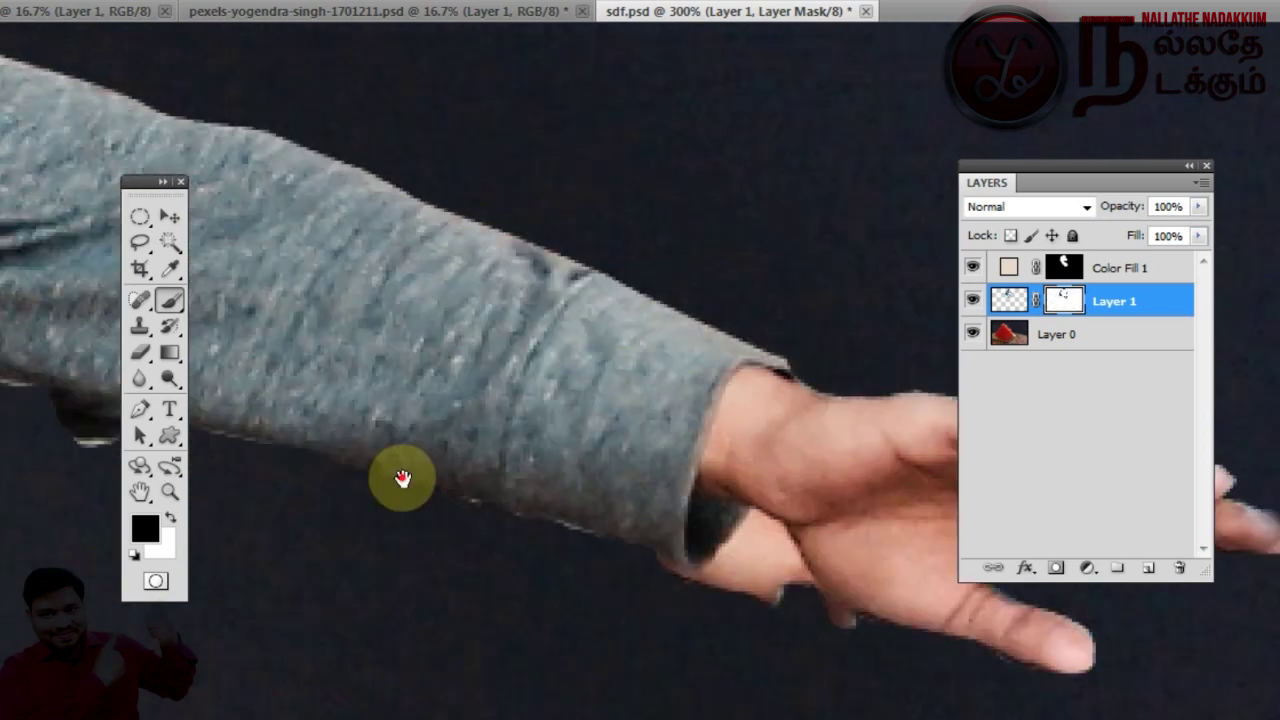
scroll(450, 530, left, 5)
mouse_move(505, 581)
mouse_down()
mouse_move(523, 586)
mouse_move(471, 563)
mouse_move(489, 576)
mouse_up()
scroll(470, 510, up, 5)
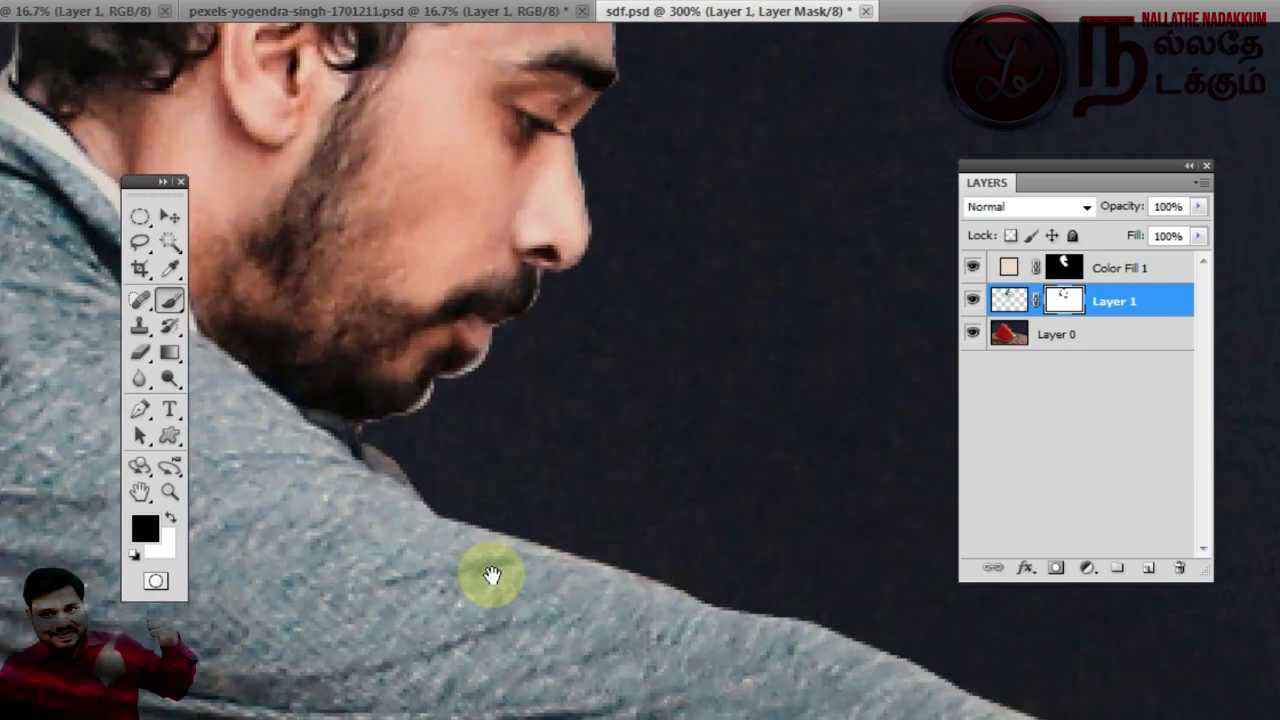
Mask out the light fringe along the chin and brow, restoring with white where overpainted
mouse_move(428, 425)
mouse_down()
mouse_move(494, 334)
mouse_move(386, 423)
mouse_move(543, 301)
mouse_up()
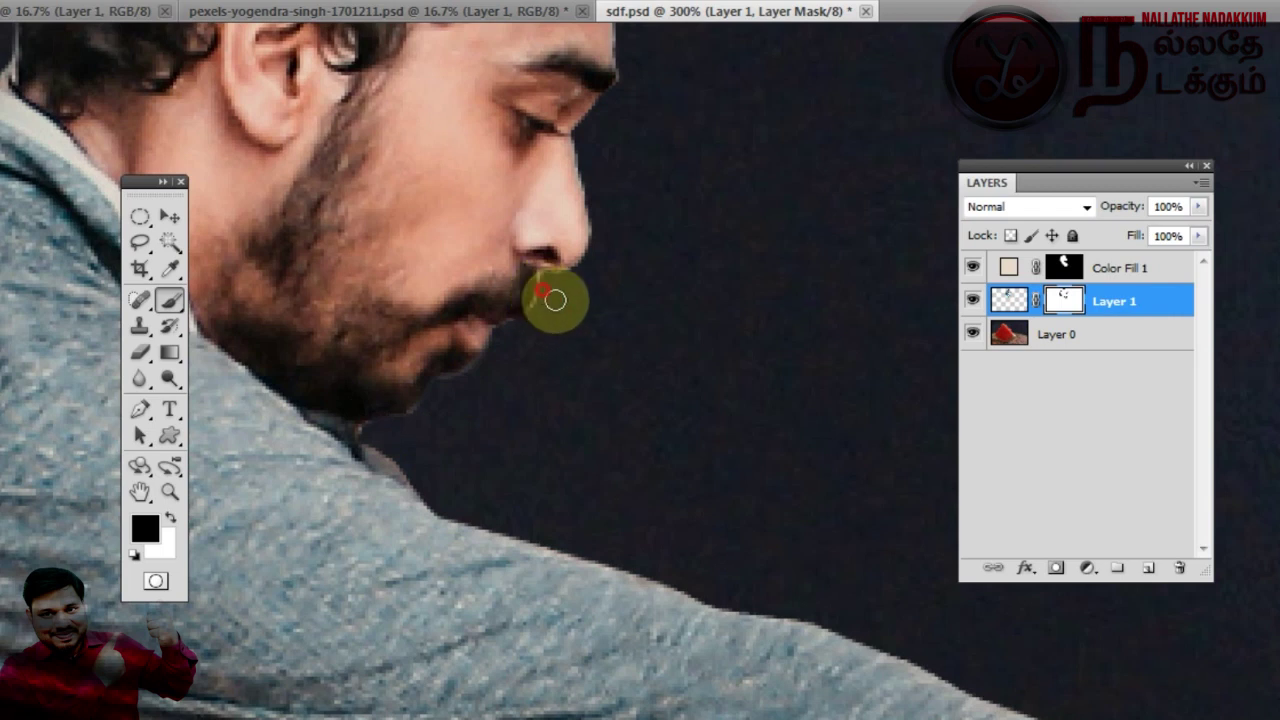
scroll(660, 500, up, 5)
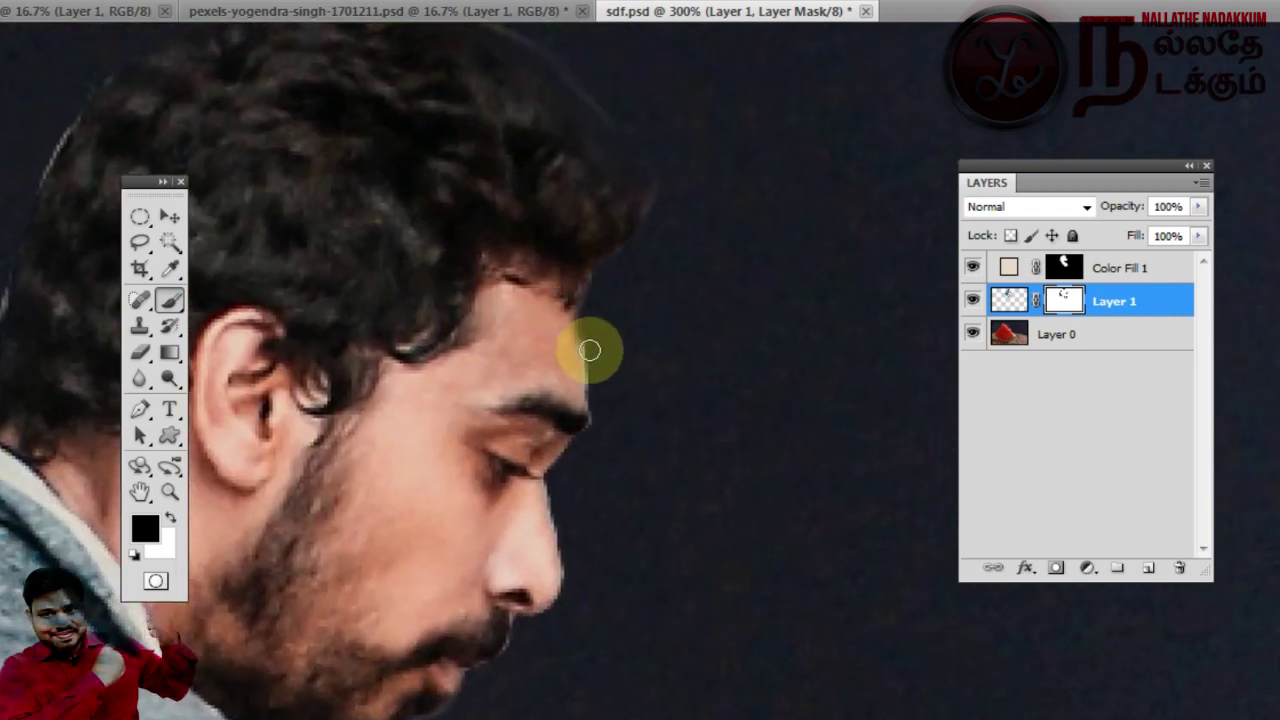
key(x)
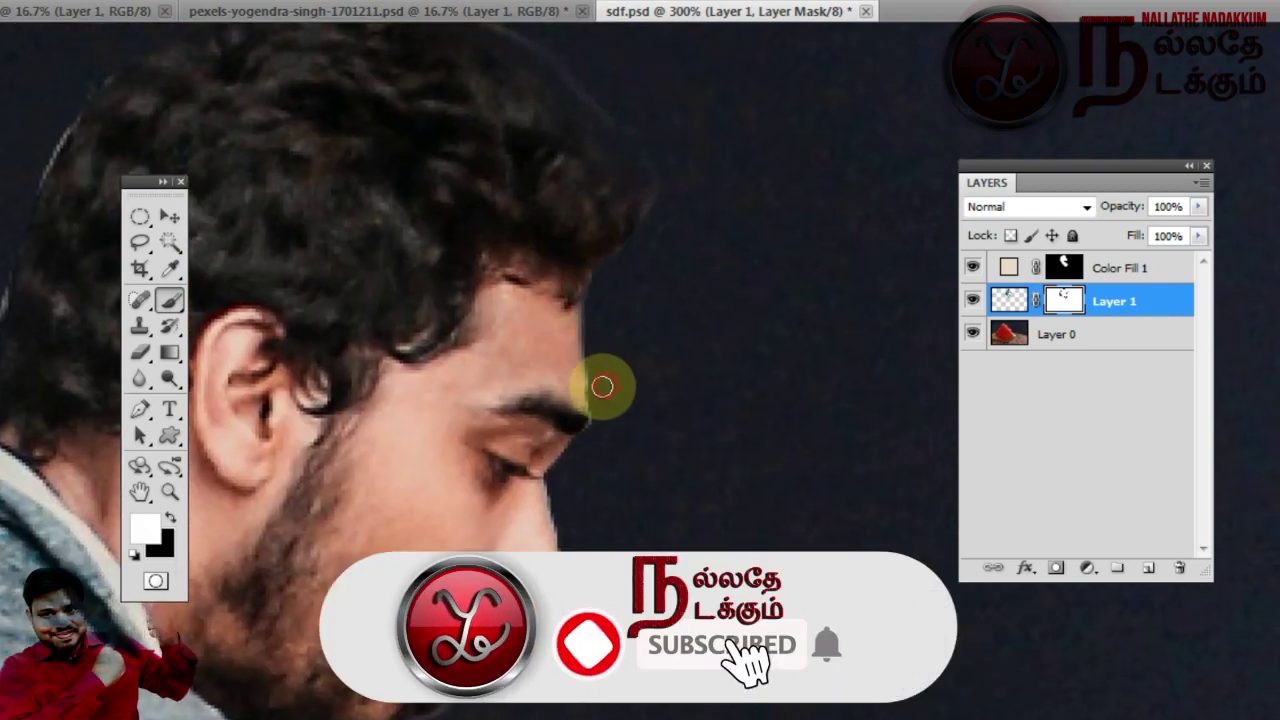
key(x)
mouse_move(600, 386)
mouse_down()
mouse_move(591, 371)
mouse_move(606, 408)
mouse_up()
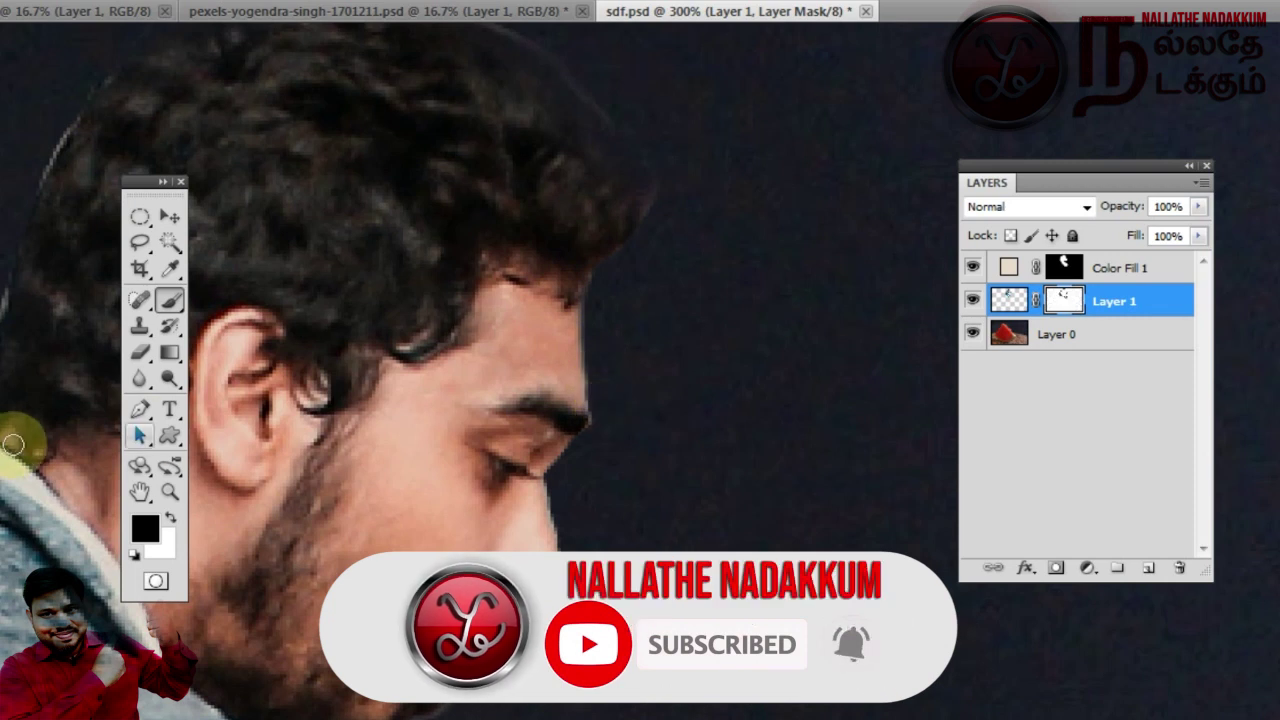
mouse_move(540, 384)
mouse_down()
mouse_move(585, 377)
mouse_move(571, 371)
mouse_up()
key(x)
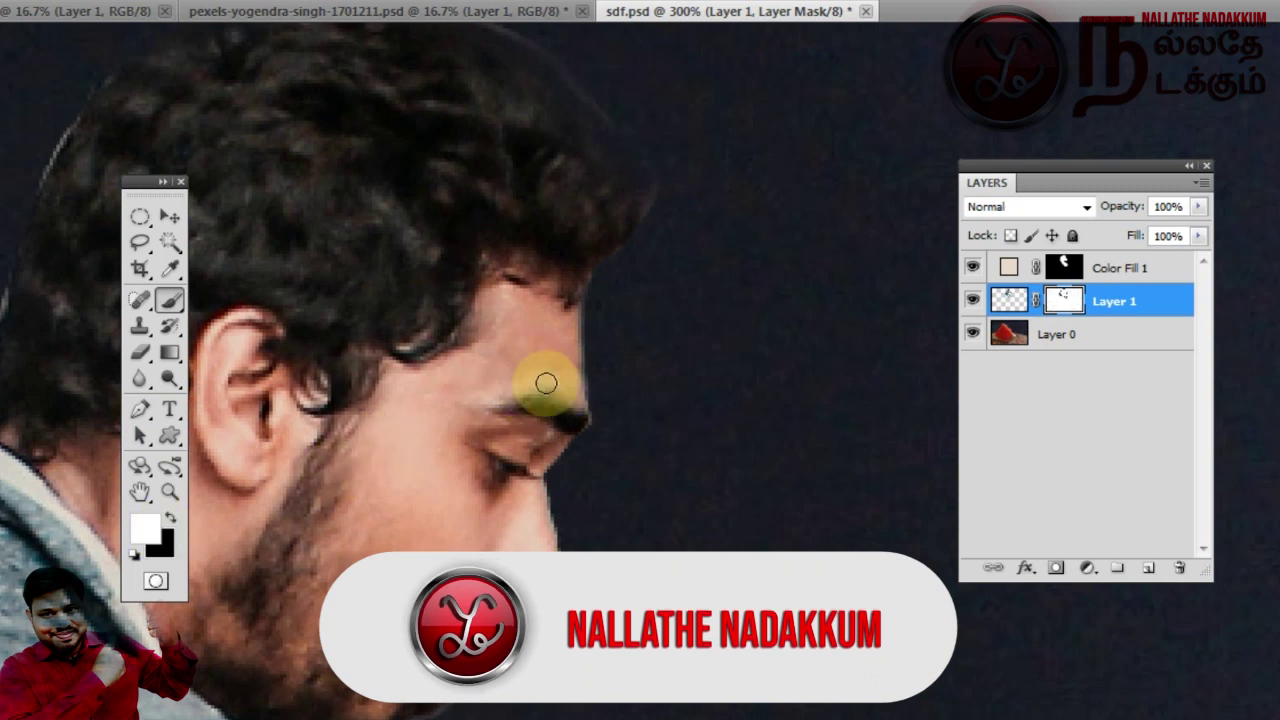
Paint black to remove the halo on the shoulder and hair outline, then zoom out
drag(195, 440, 652, 569)
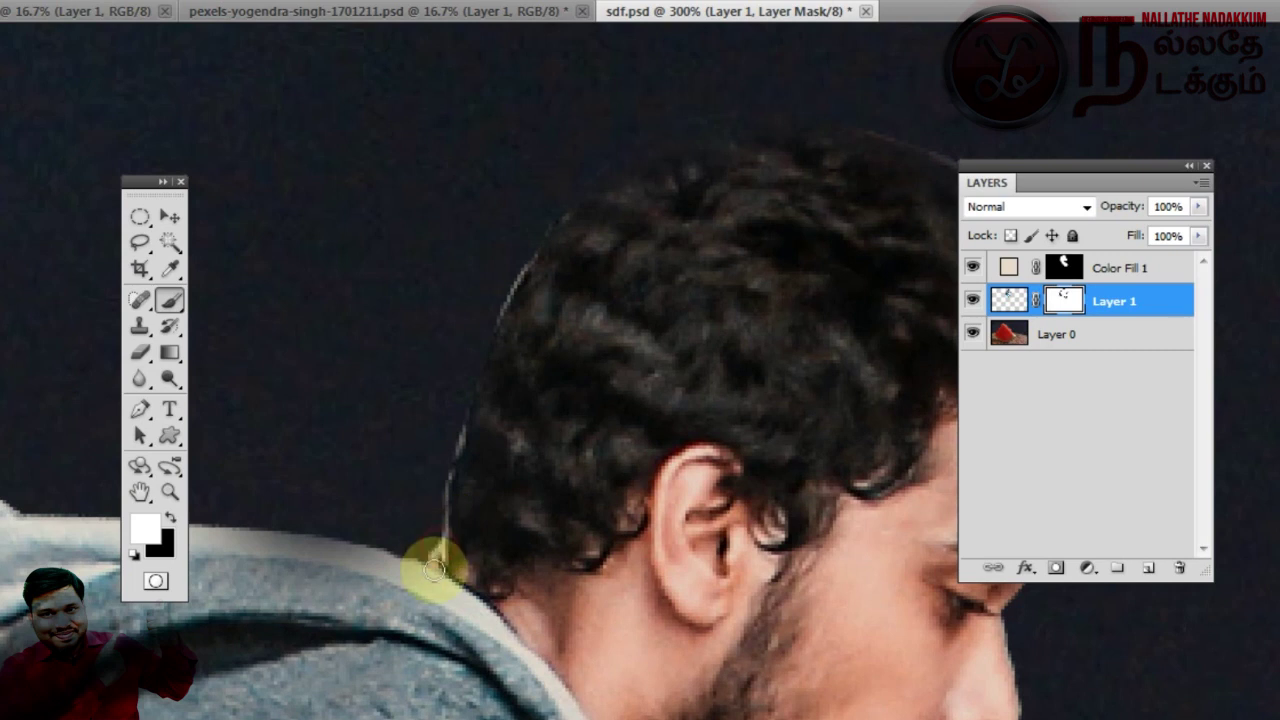
key(x)
drag(431, 549, 437, 543)
mouse_move(447, 490)
mouse_down()
mouse_move(480, 357)
mouse_move(576, 204)
mouse_up()
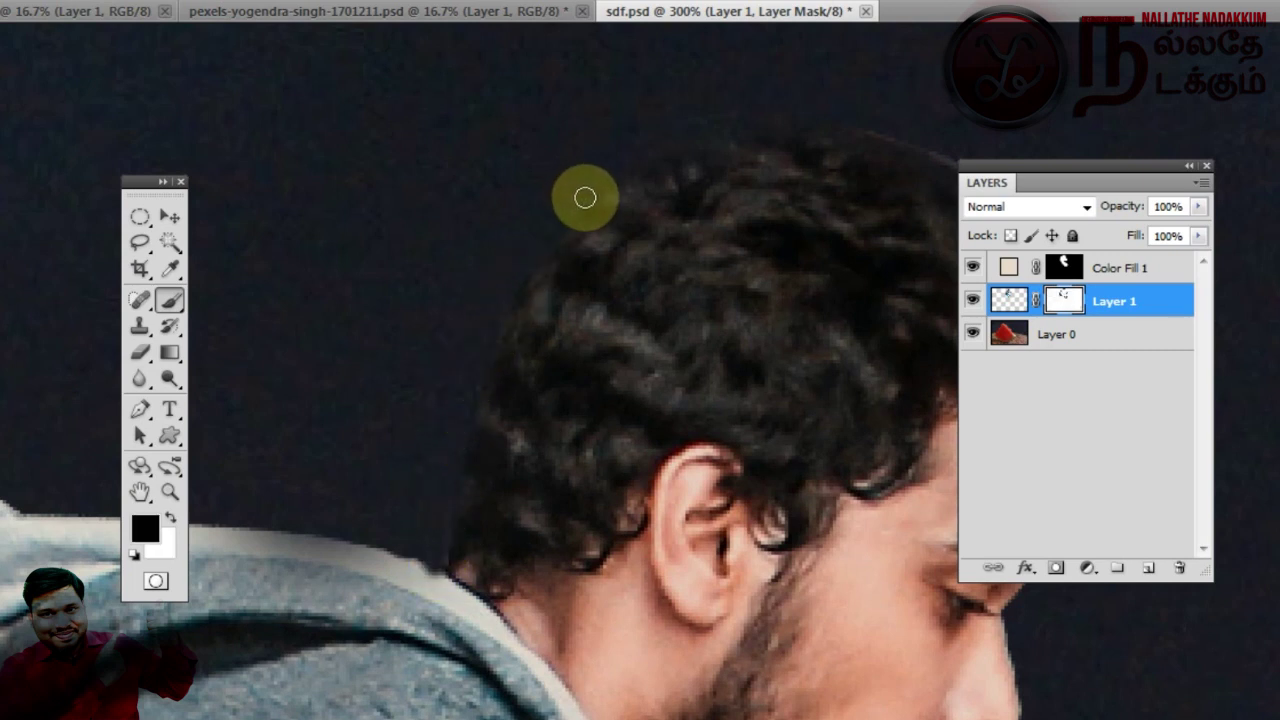
key(ctrl+minus)
key(ctrl+minus)
key(ctrl+minus)
key(ctrl+minus)
key(ctrl+minus)
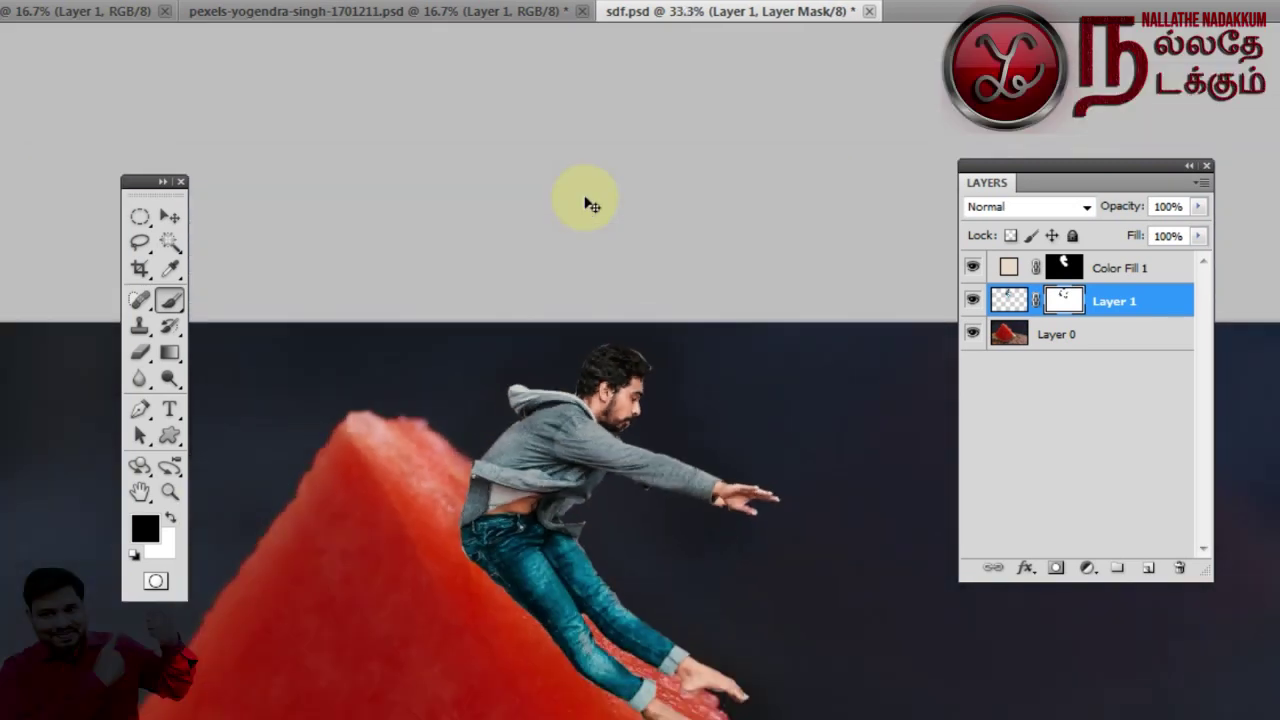
key(ctrl+minus)
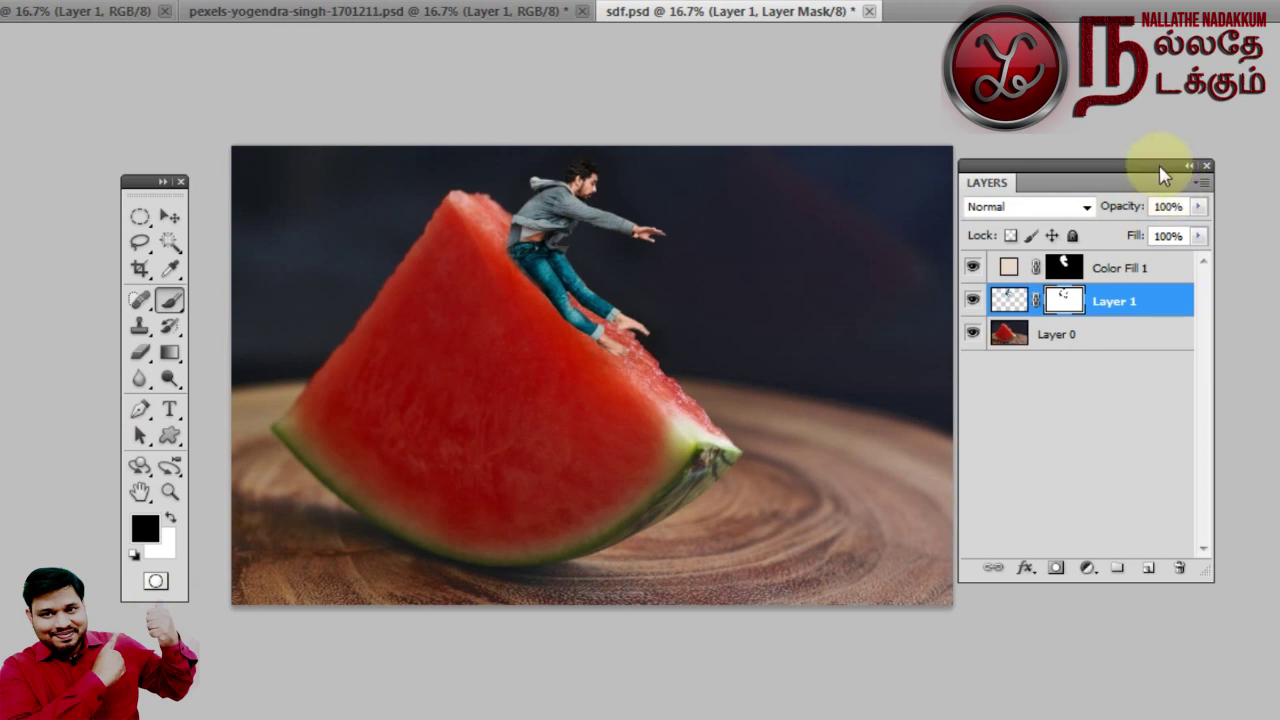
Move the Layers panel aside and zoom in slightly to review the finished composite
drag(1150, 165, 1202, 143)
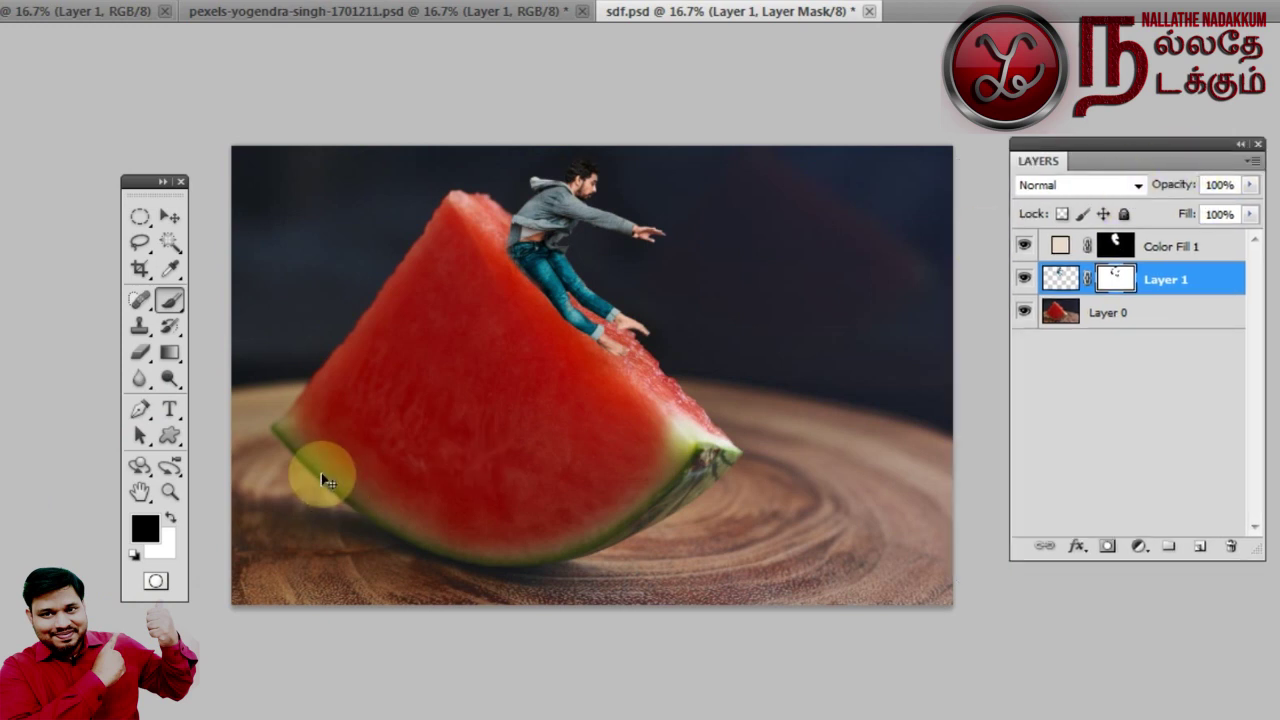
key(ctrl+plus)
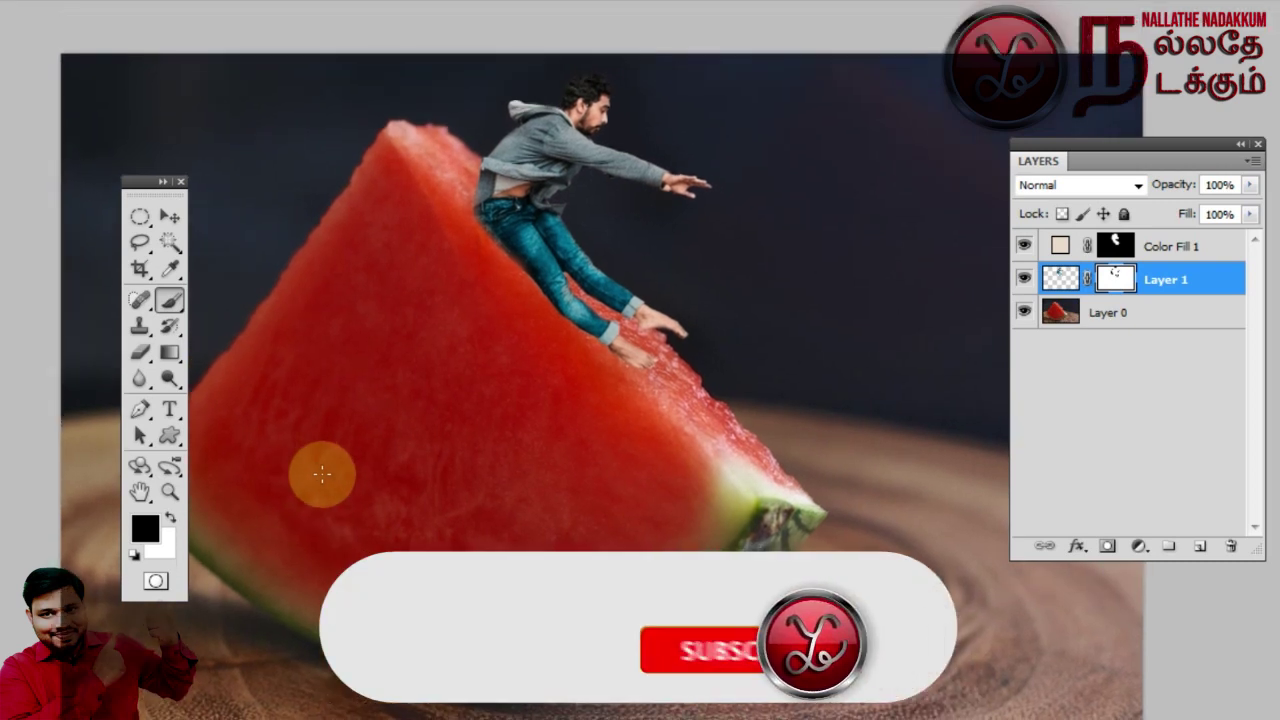